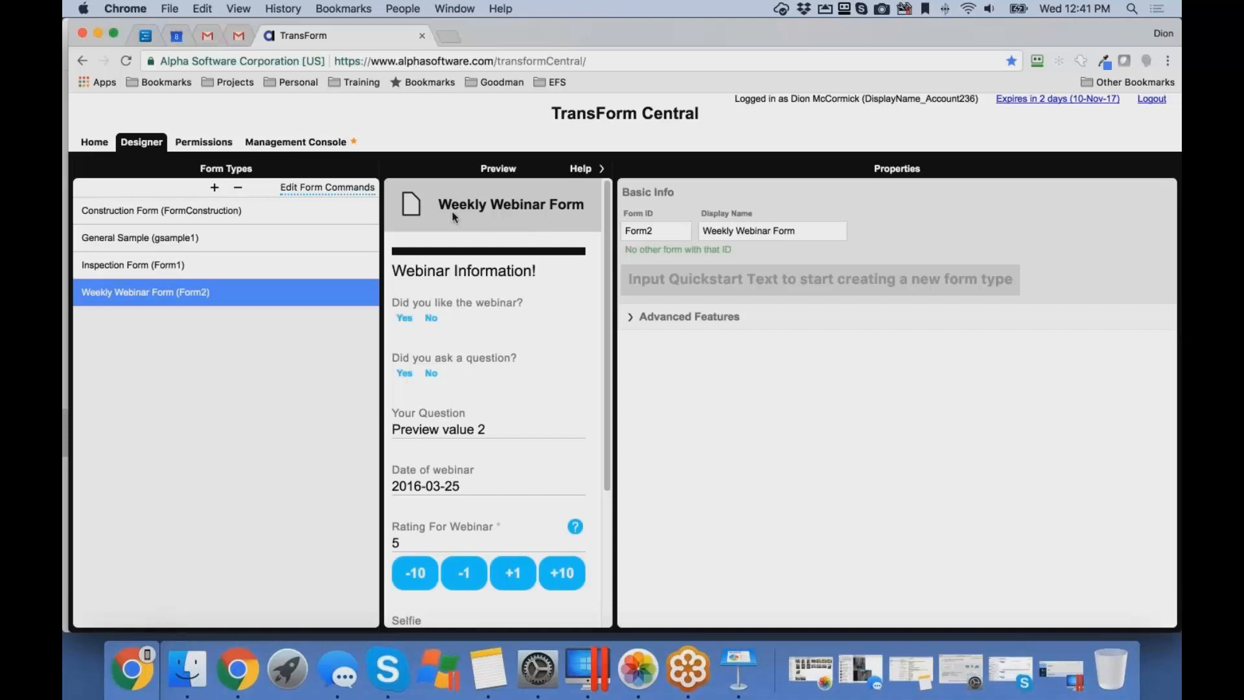
- Open the Weekly Webinar Form's commands and insert an HTML command below the "Webinar Information!" heading
{"action": "left_click", "coordinate": [451, 213]}
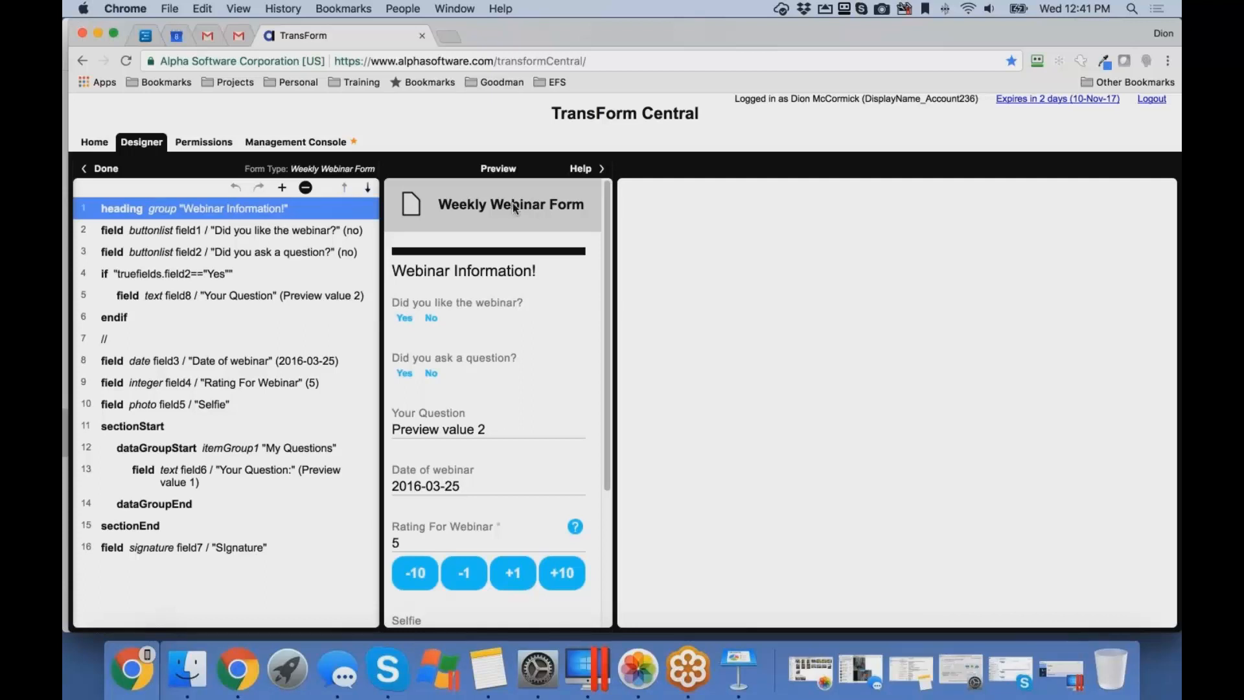
{"action": "left_click", "coordinate": [481, 260]}
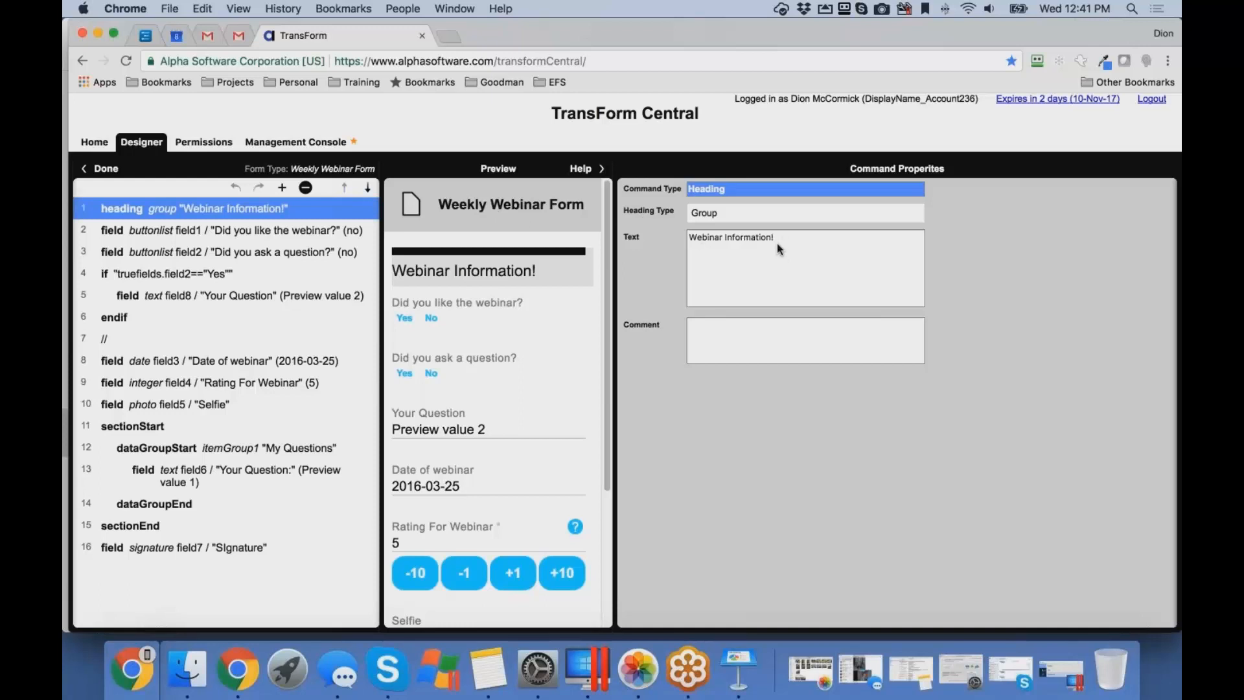
{"action": "left_click", "coordinate": [282, 188]}
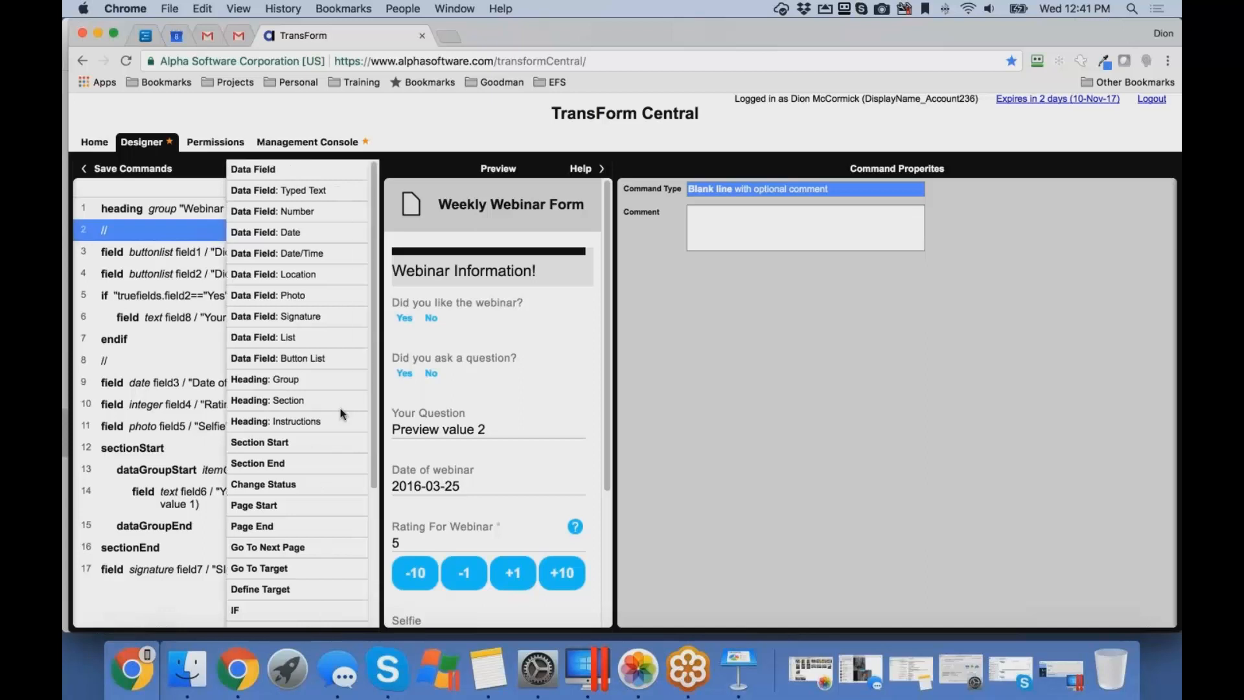
{"action": "scroll", "coordinate": [298, 571], "scroll_direction": "down", "scroll_amount": 5}
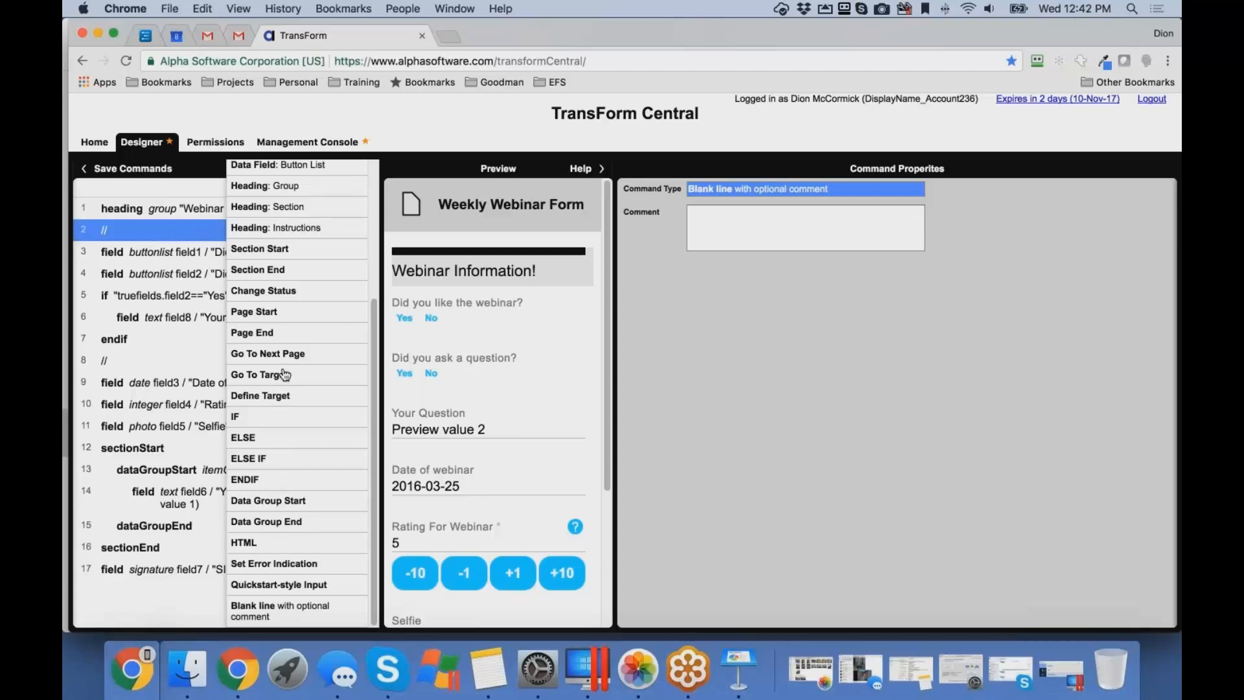
{"action": "scroll", "coordinate": [373, 226], "scroll_direction": "up", "scroll_amount": 5}
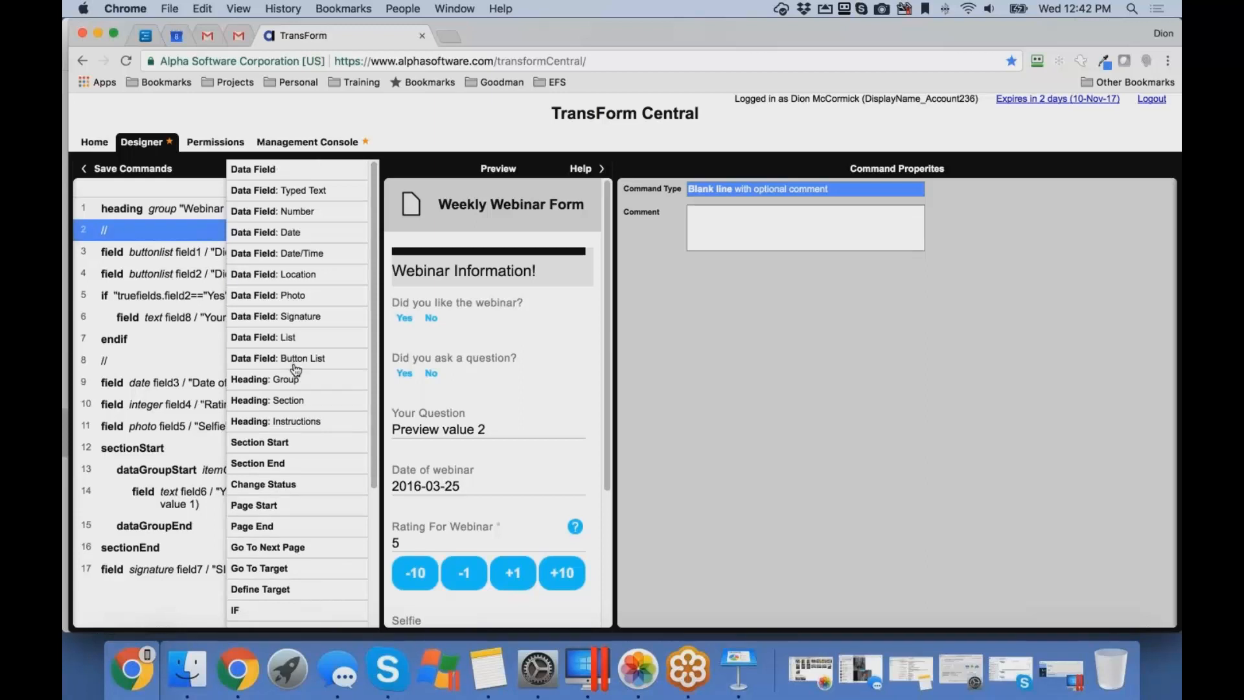
{"action": "scroll", "coordinate": [297, 368], "scroll_direction": "down", "scroll_amount": 5}
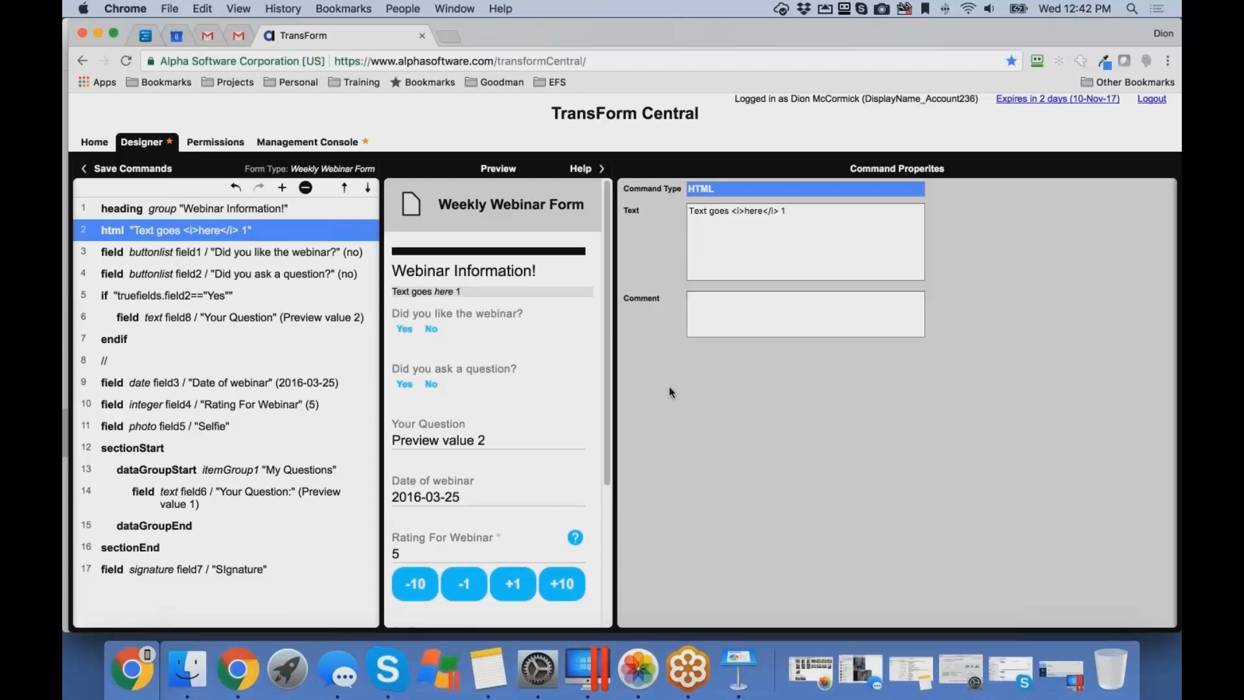
- Add a group heading command directly below the HTML line and look over the rest of the form preview
{"action": "left_click", "coordinate": [282, 188]}
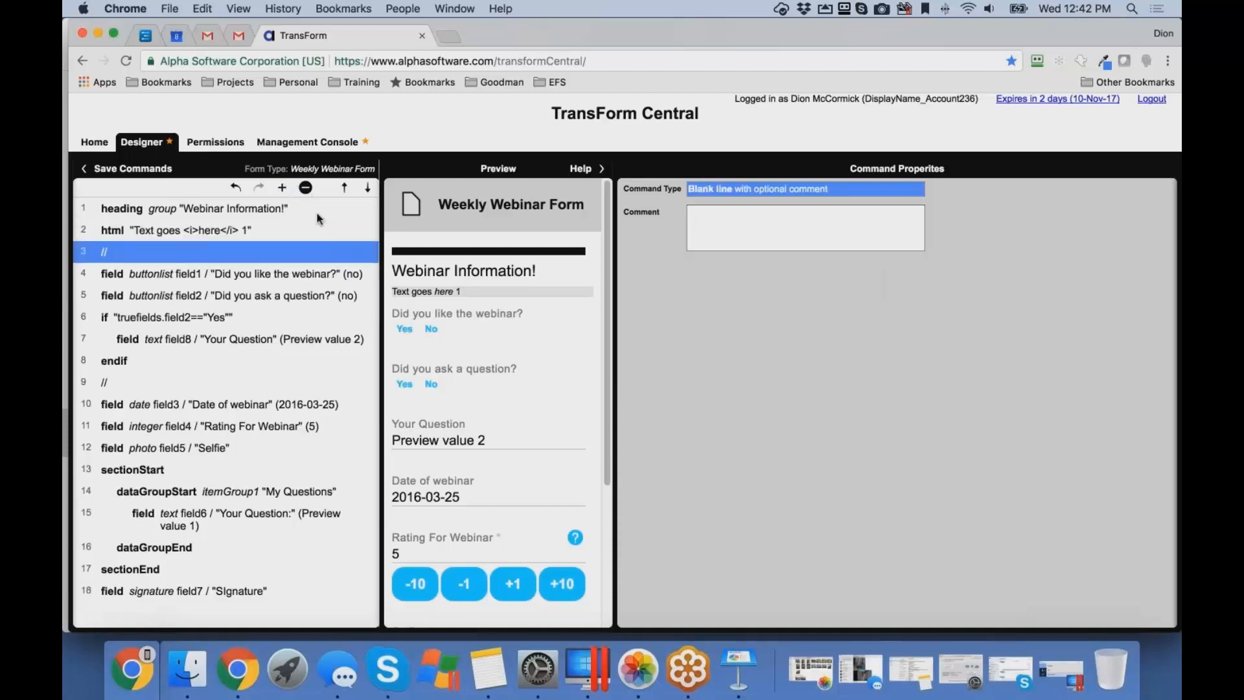
{"action": "left_click", "coordinate": [284, 188]}
{"action": "left_click", "coordinate": [289, 187]}
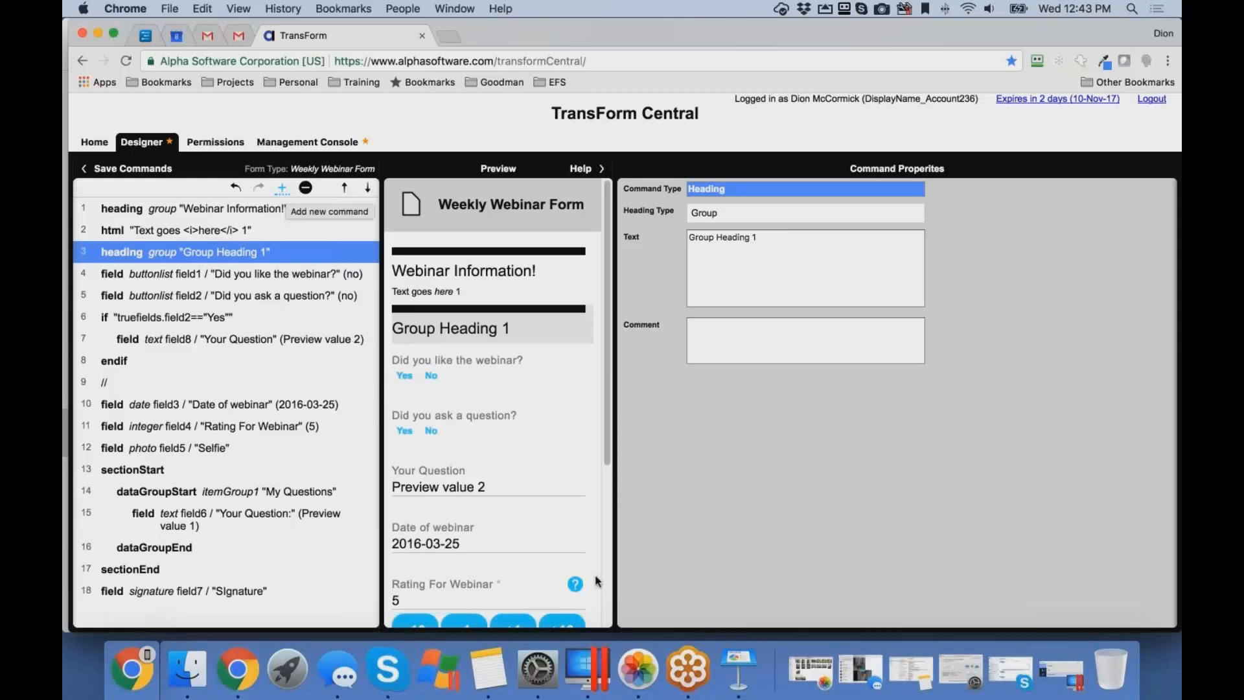
{"action": "scroll", "coordinate": [601, 577], "scroll_direction": "down", "scroll_amount": 5}
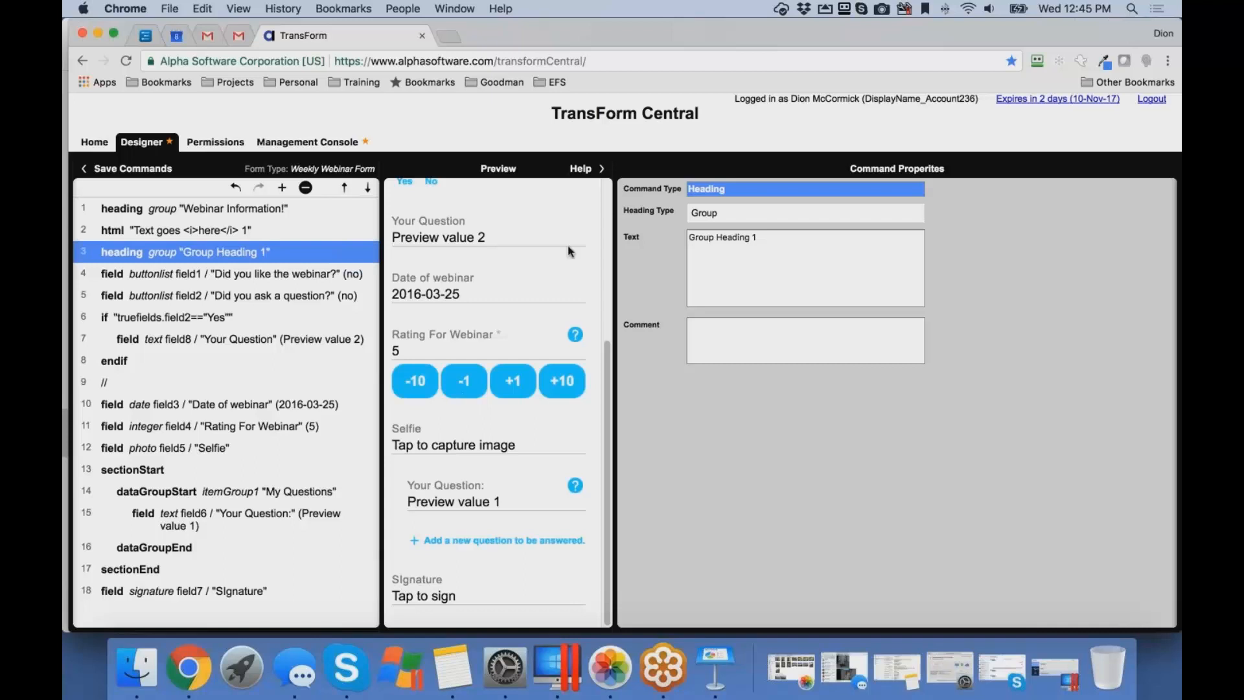
- Open the built-in help and read the form definitions list topic through the quickstart text and raw JSON sections
{"action": "left_click", "coordinate": [570, 170]}
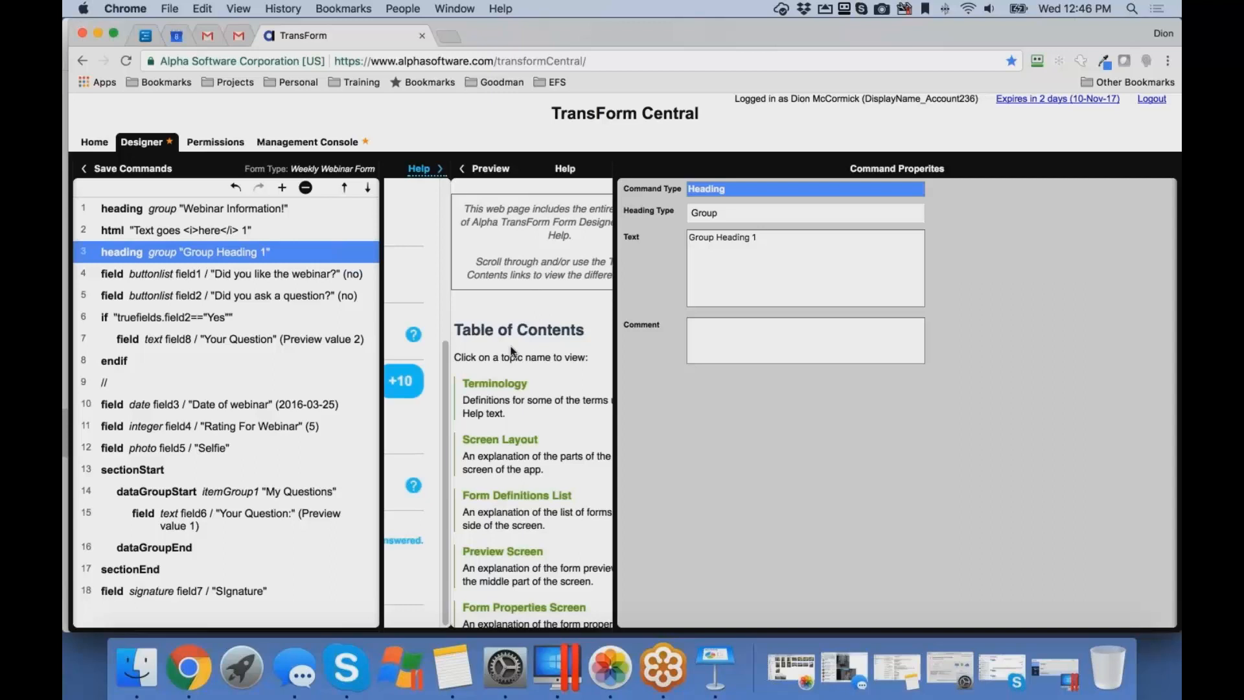
{"action": "scroll", "coordinate": [512, 353], "scroll_direction": "right", "scroll_amount": 2}
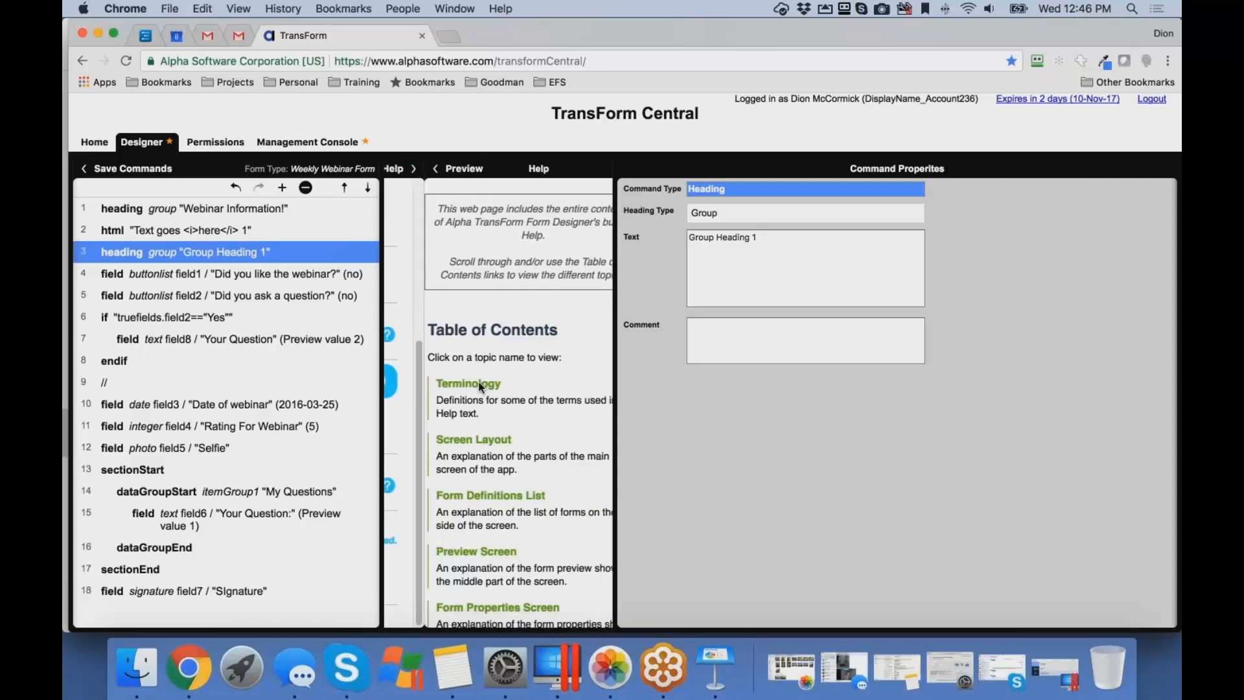
{"action": "scroll", "coordinate": [479, 382], "scroll_direction": "right", "scroll_amount": 3}
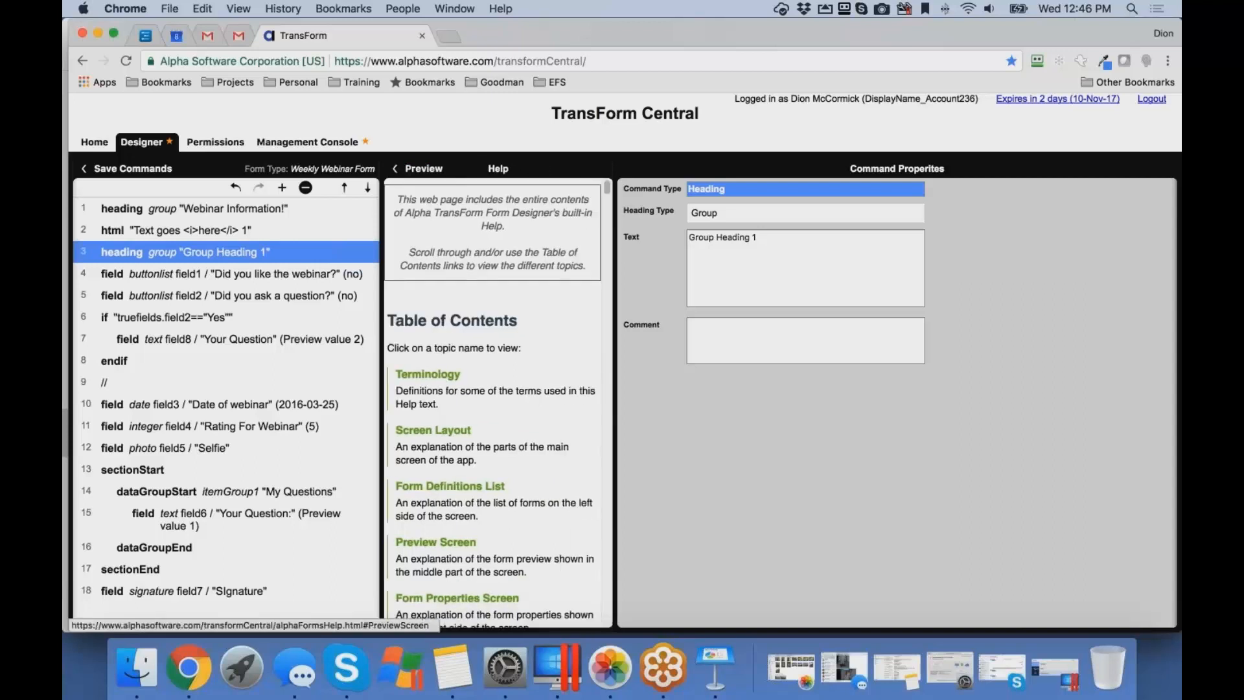
{"action": "left_click", "coordinate": [447, 490]}
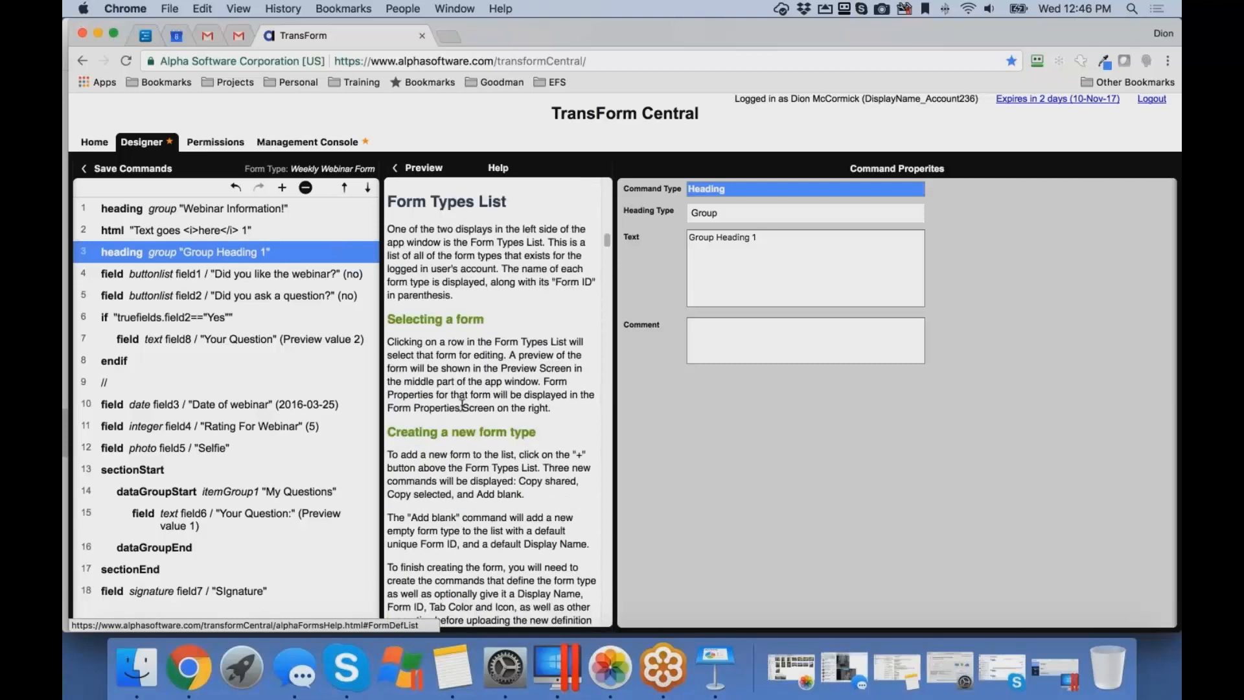
{"action": "scroll", "coordinate": [476, 397], "scroll_direction": "down", "scroll_amount": 3}
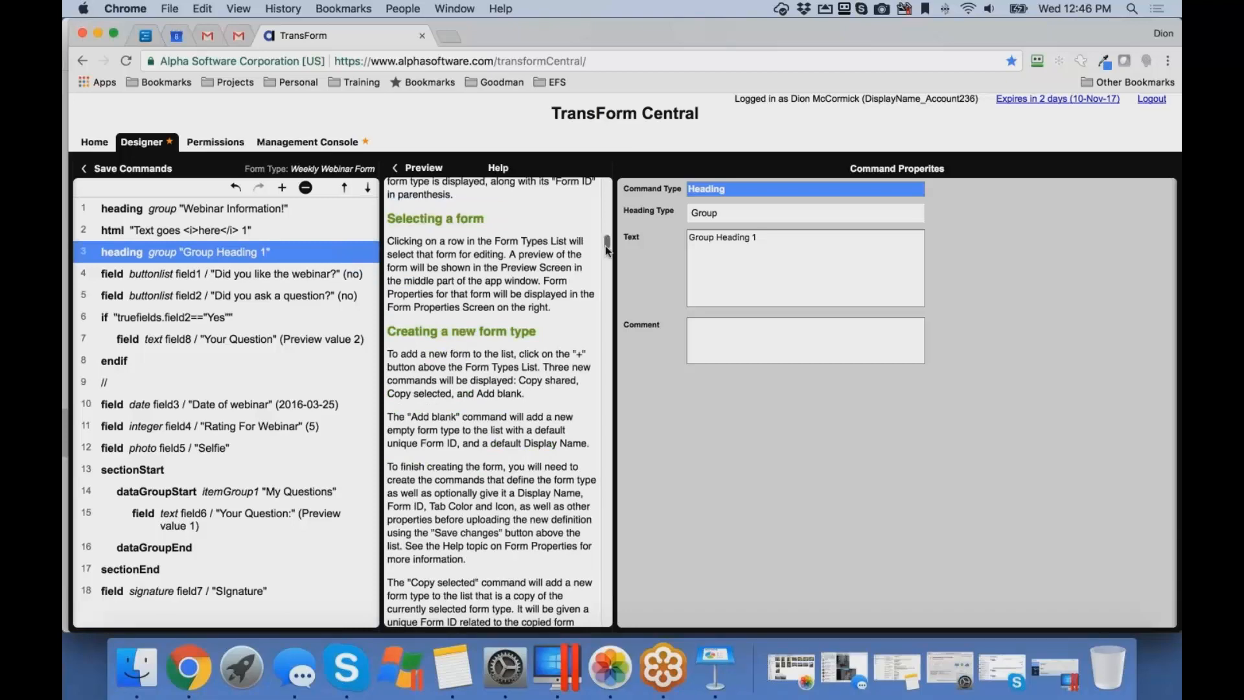
{"action": "left_click_drag", "start_coordinate": [606, 247], "coordinate": [607, 281]}
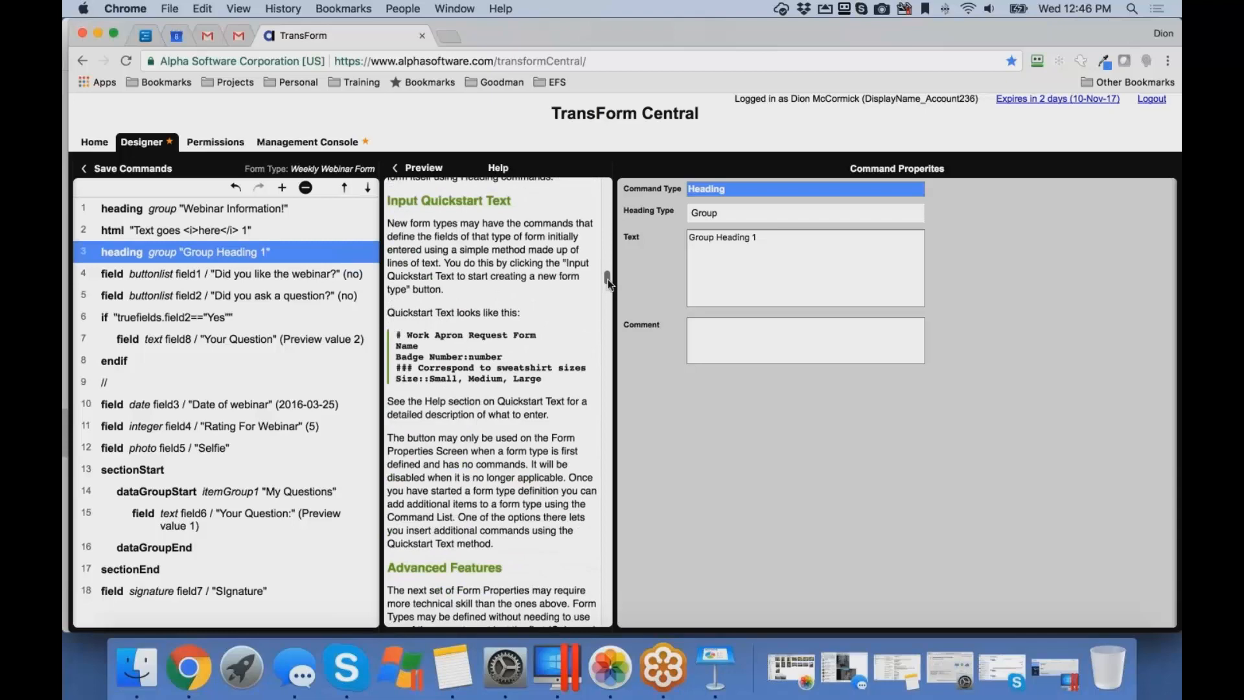
{"action": "scroll", "coordinate": [601, 285], "scroll_direction": "up", "scroll_amount": 2}
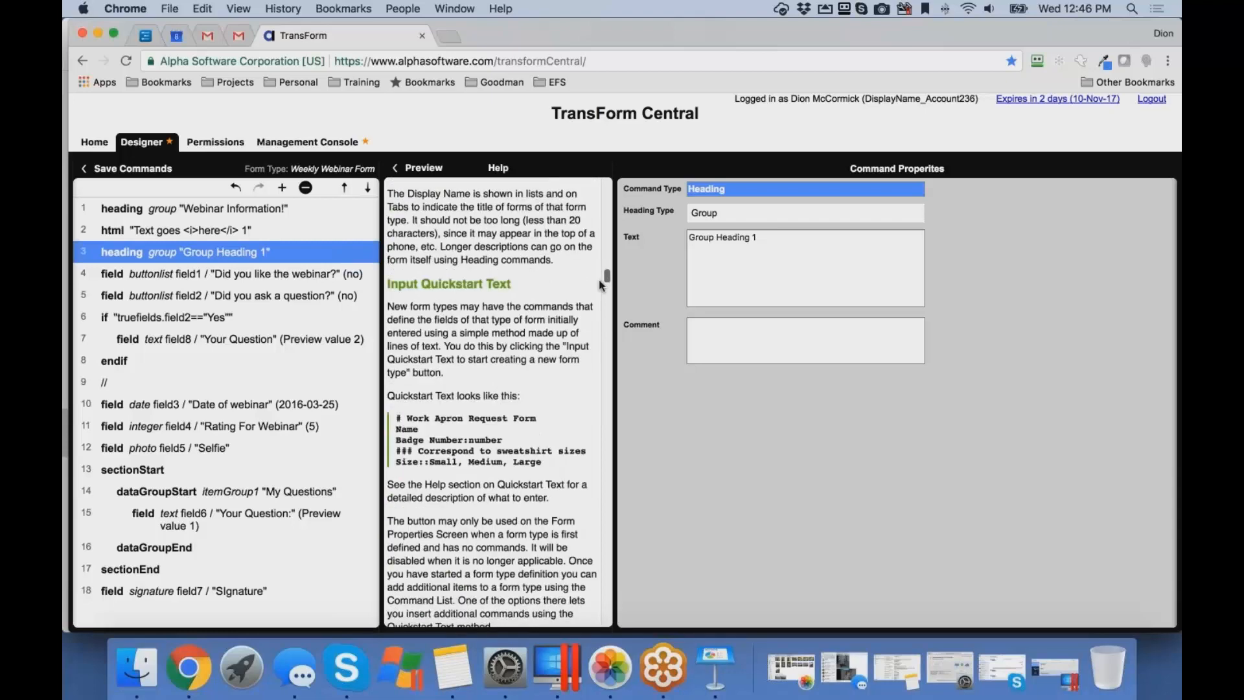
{"action": "scroll", "coordinate": [609, 282], "scroll_direction": "down", "scroll_amount": 8}
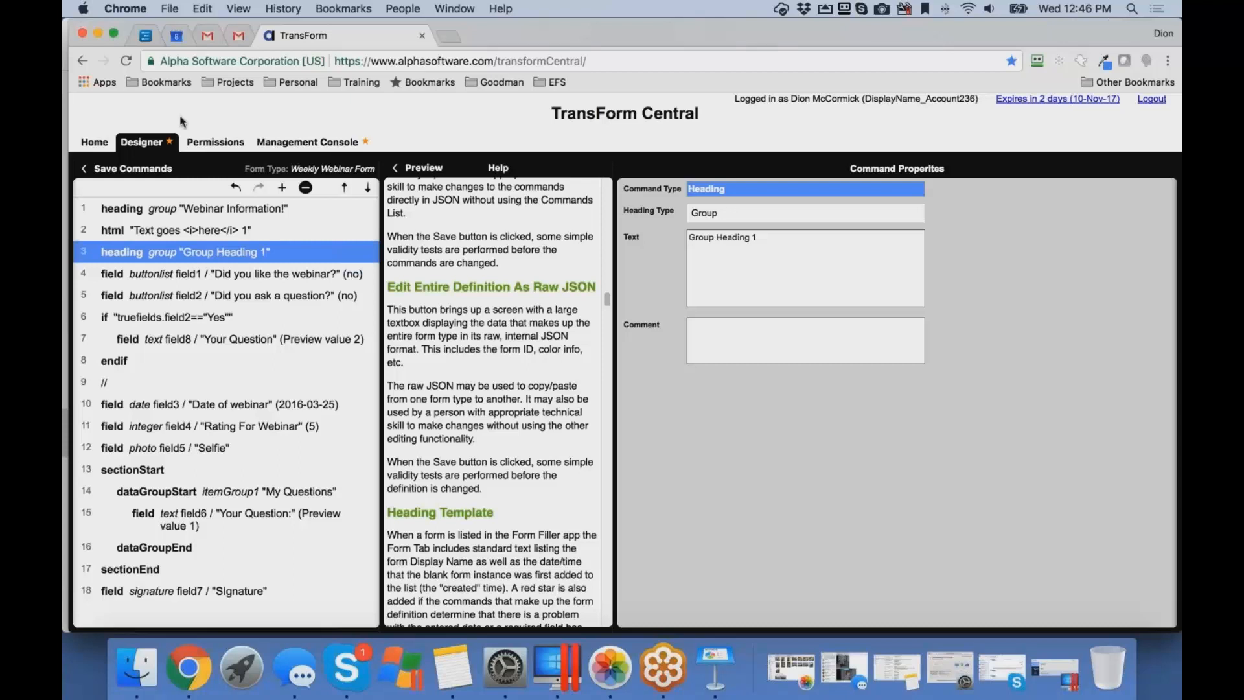
- Save the form's commands and review the permissions list combining groups, statuses and roles
{"action": "left_click", "coordinate": [133, 167]}
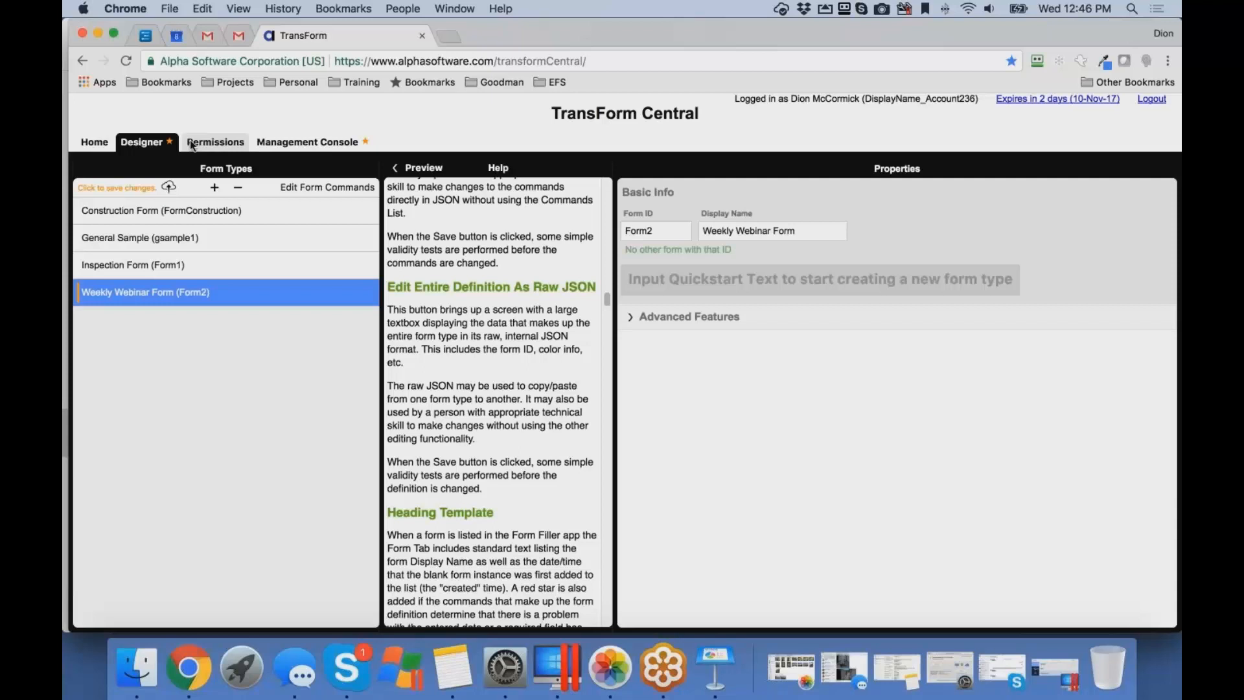
{"action": "left_click", "coordinate": [208, 143]}
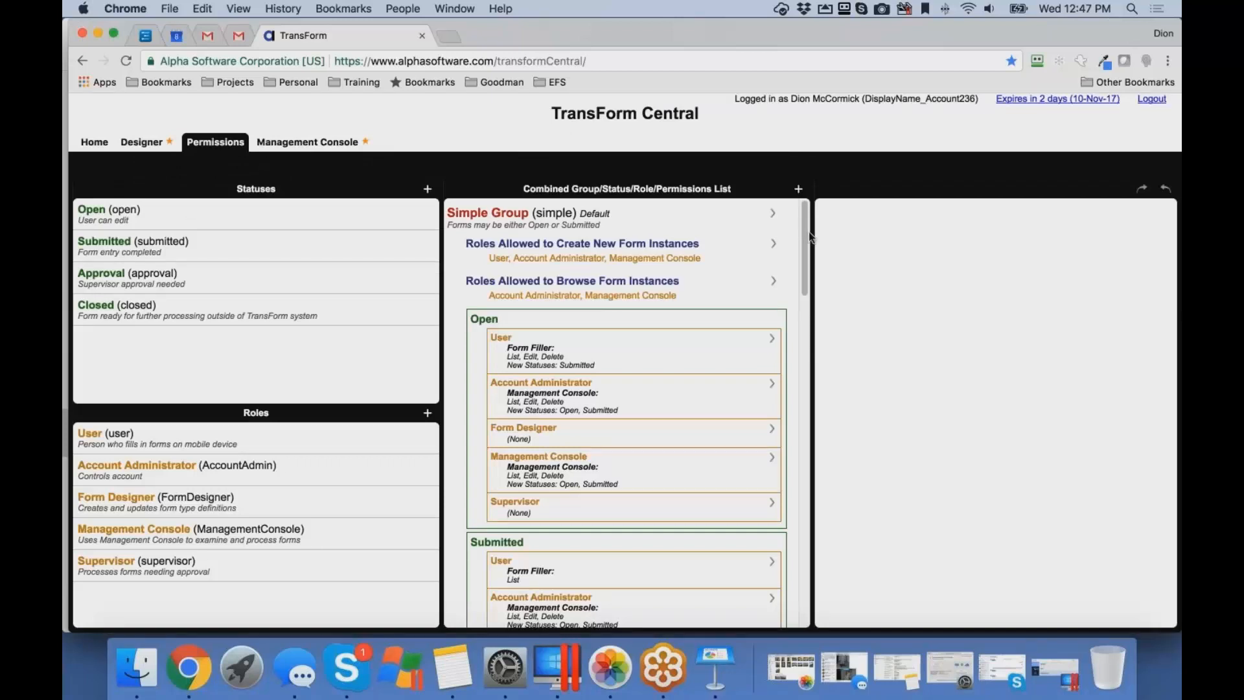
{"action": "scroll", "coordinate": [807, 235], "scroll_direction": "down", "scroll_amount": 2}
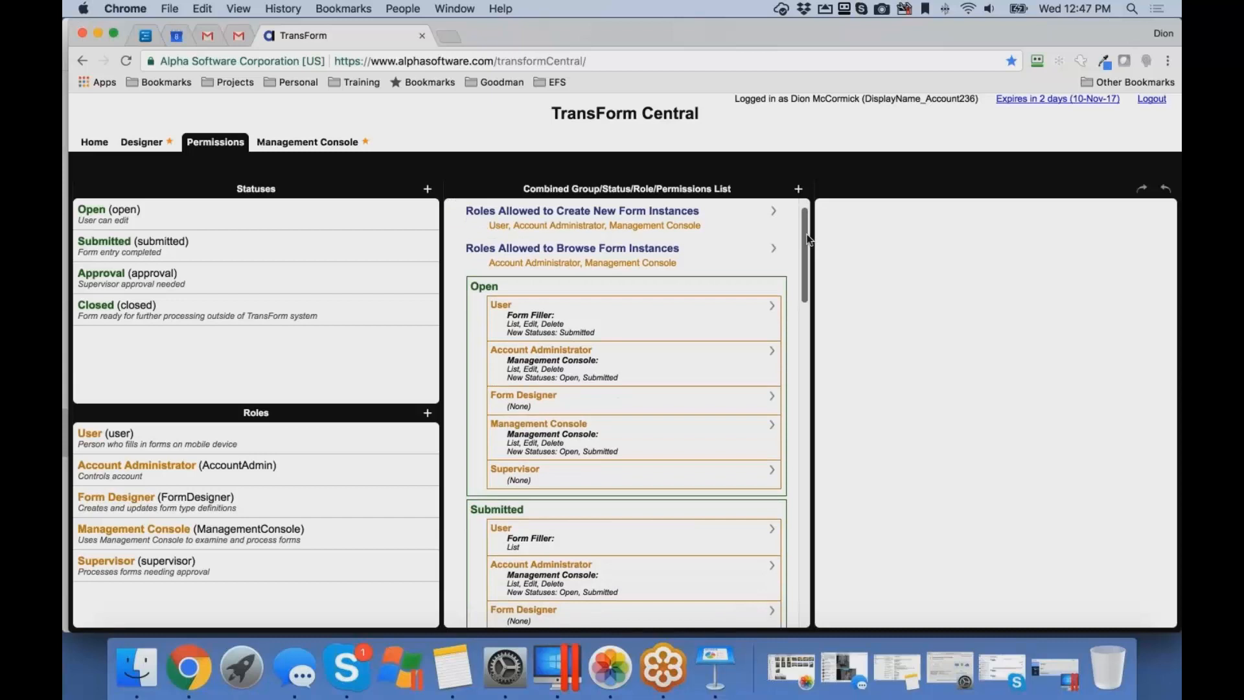
{"action": "left_click_drag", "start_coordinate": [807, 235], "coordinate": [808, 251]}
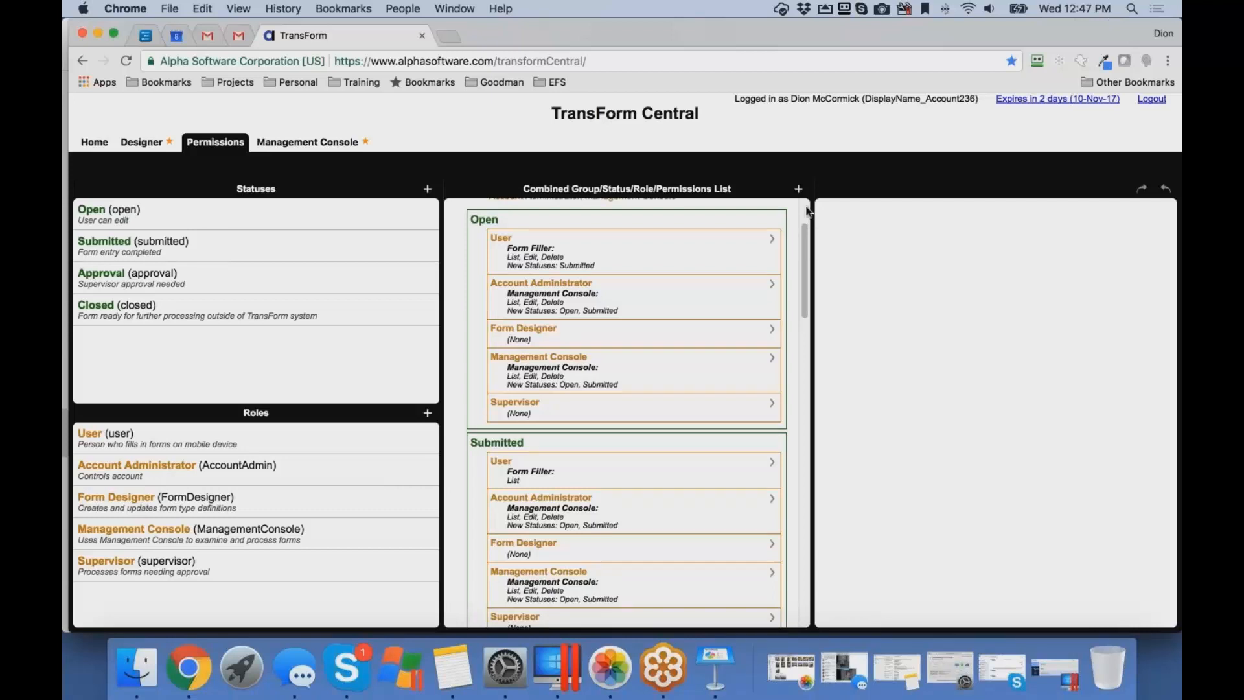
{"action": "scroll", "coordinate": [450, 202], "scroll_direction": "up", "scroll_amount": 2}
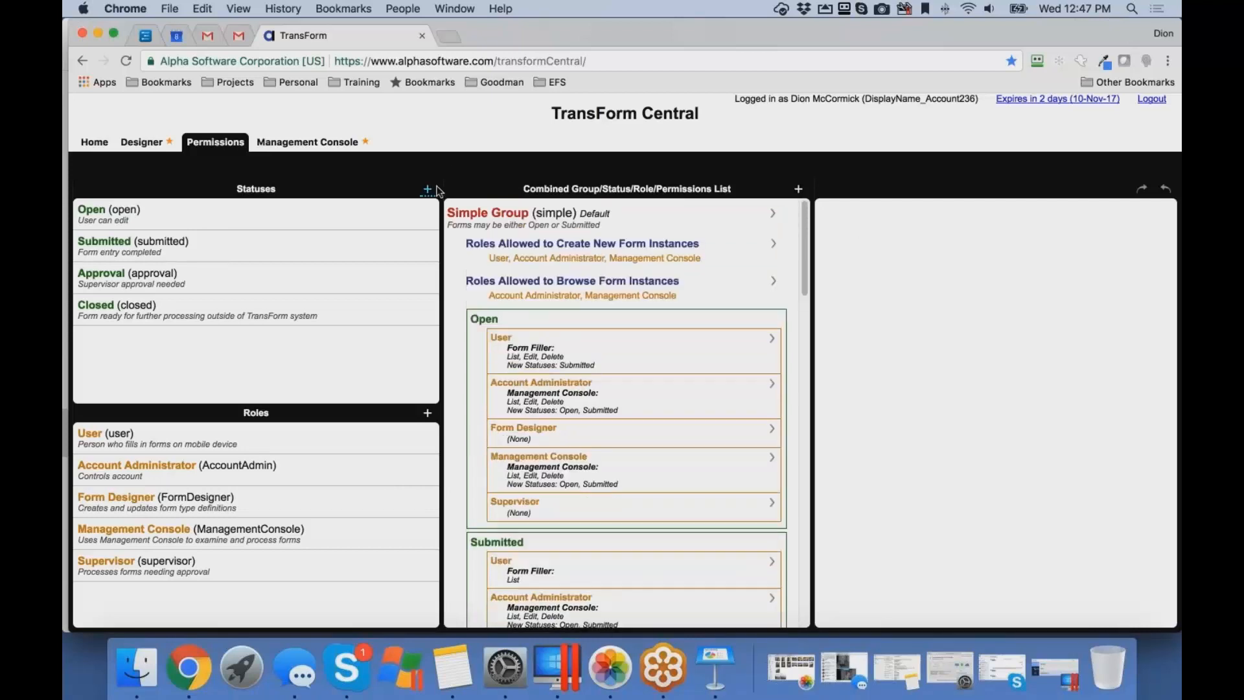
- Inspect the ID, display name and description settings of the User role and the Open and Submitted statuses
{"action": "left_click", "coordinate": [427, 413]}
{"action": "left_click", "coordinate": [236, 442]}
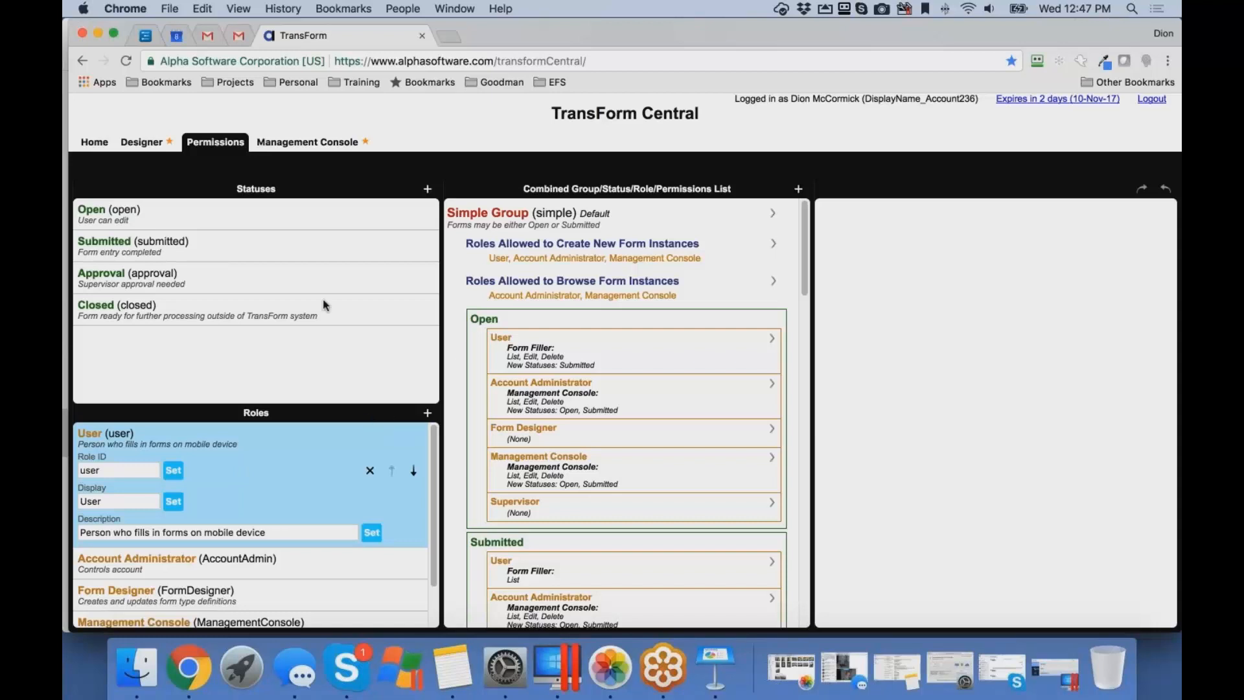
{"action": "left_click", "coordinate": [221, 214]}
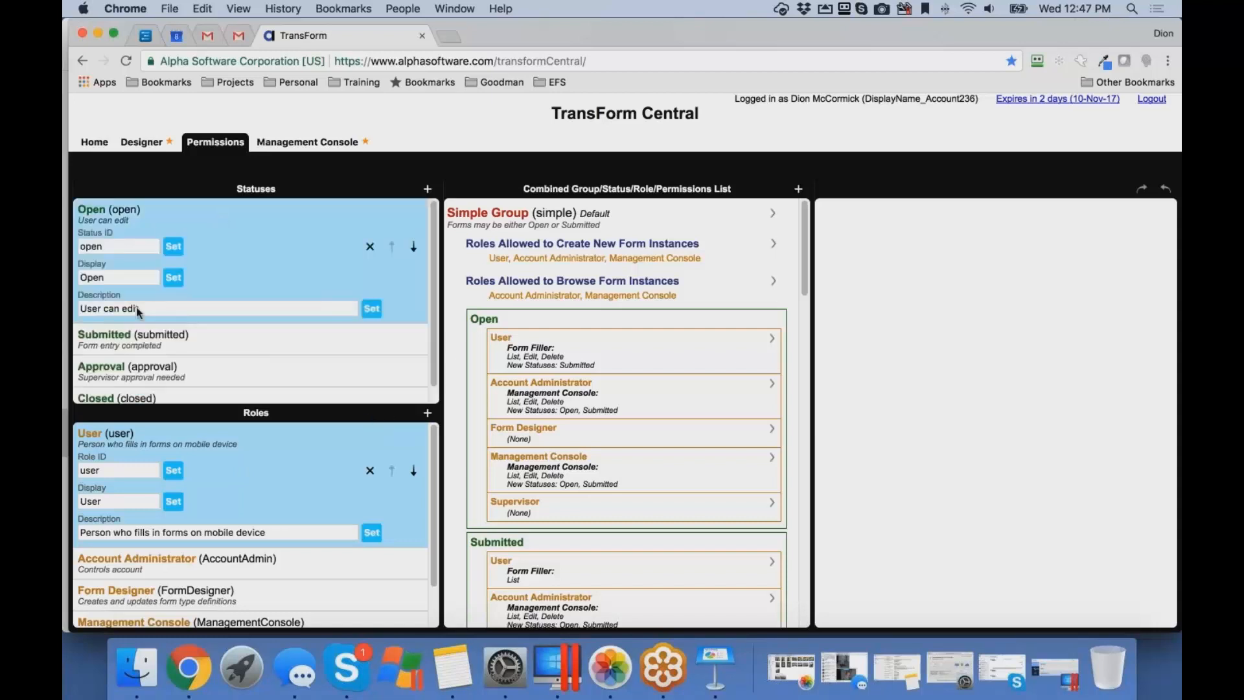
{"action": "left_click", "coordinate": [163, 341]}
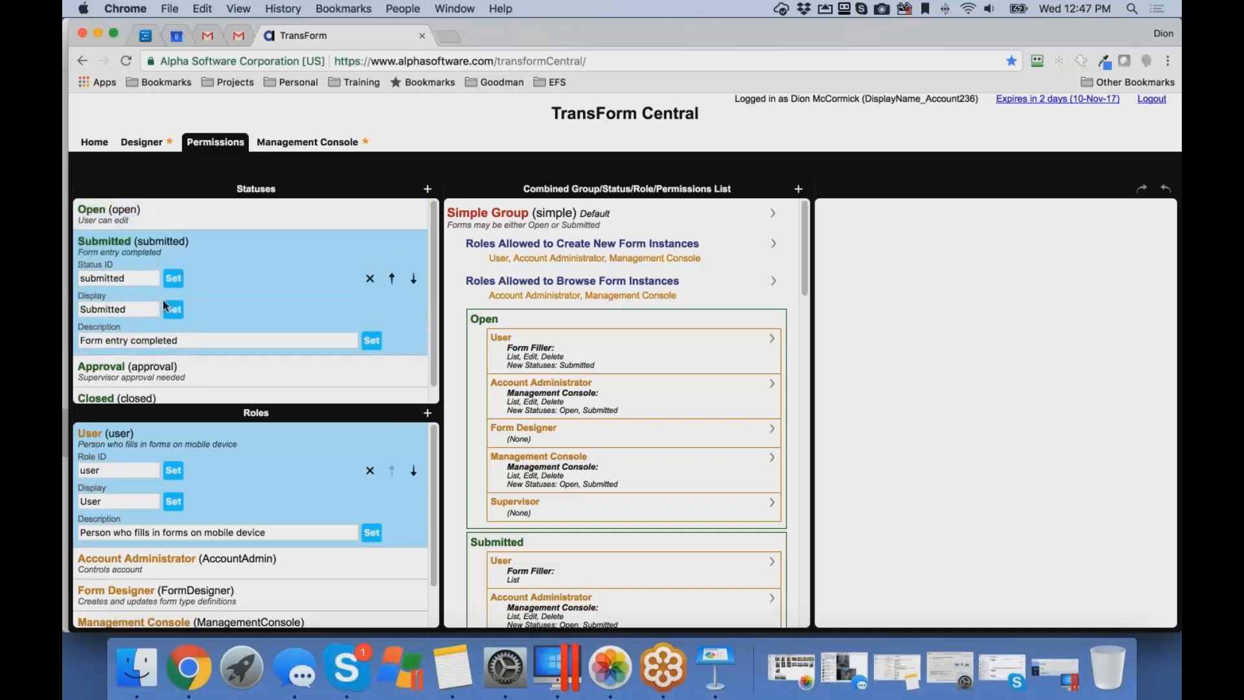
{"action": "left_click", "coordinate": [144, 212]}
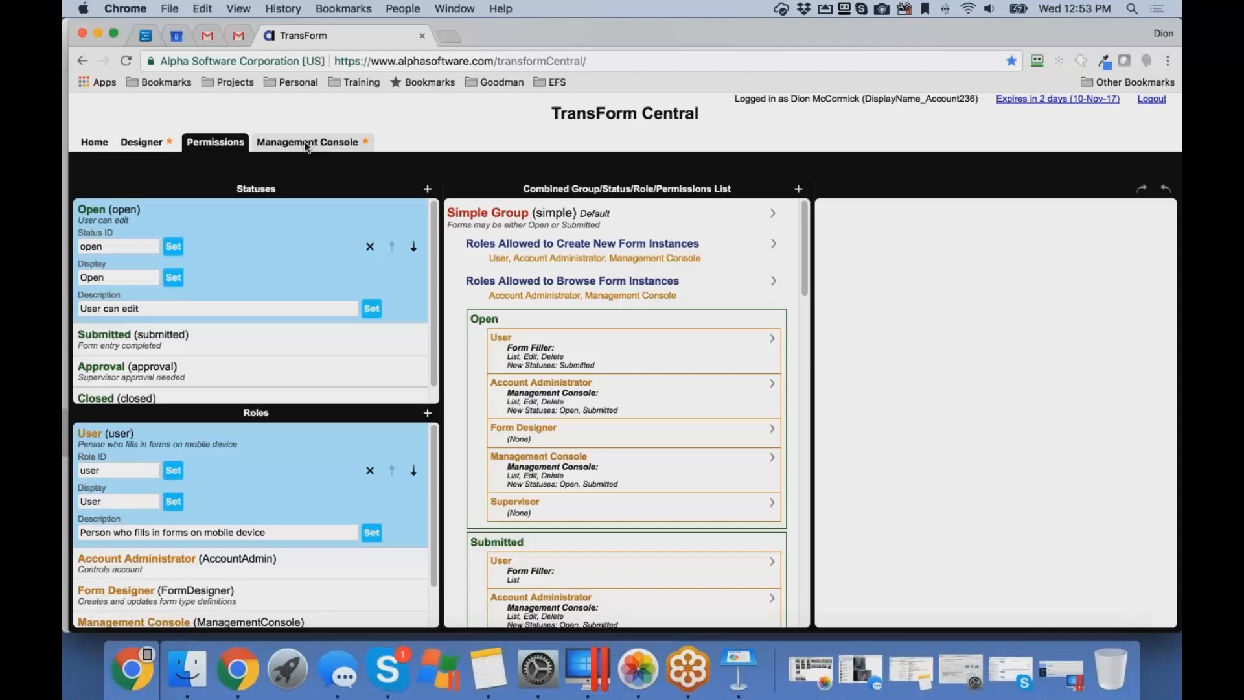
- View the account home page, then return to the Designer and reopen the Weekly Webinar Form's commands
{"action": "left_click", "coordinate": [95, 142]}
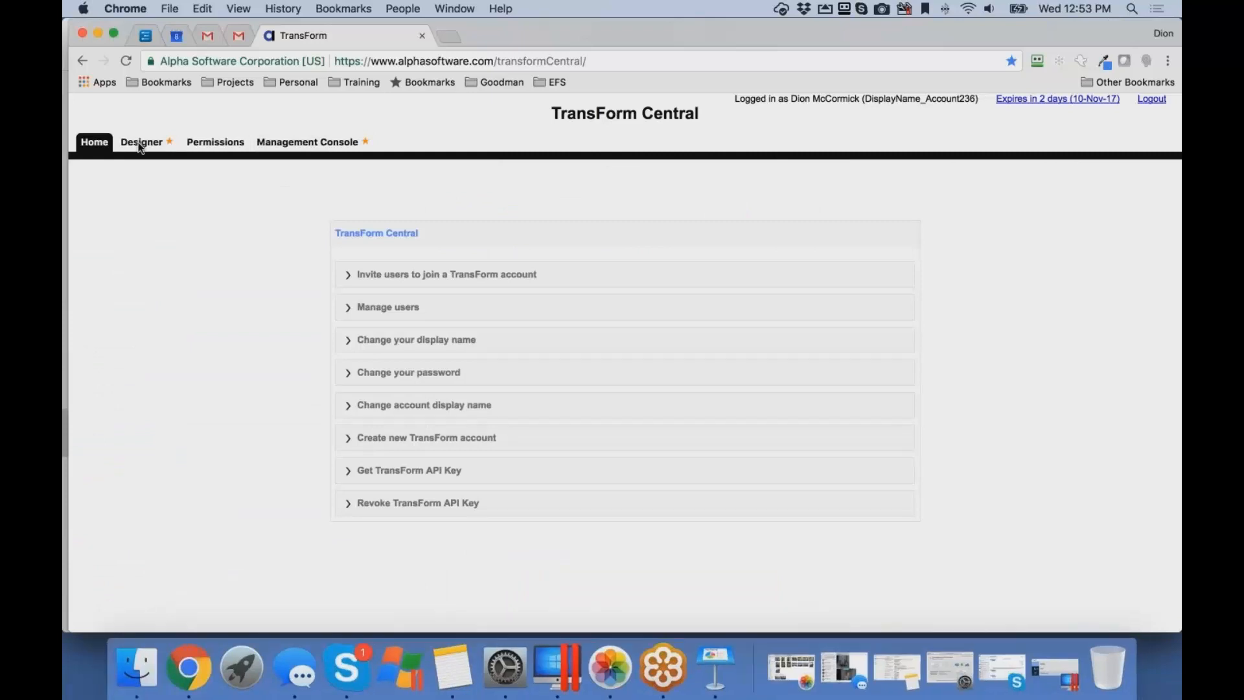
{"action": "left_click", "coordinate": [140, 143]}
{"action": "left_click", "coordinate": [140, 146]}
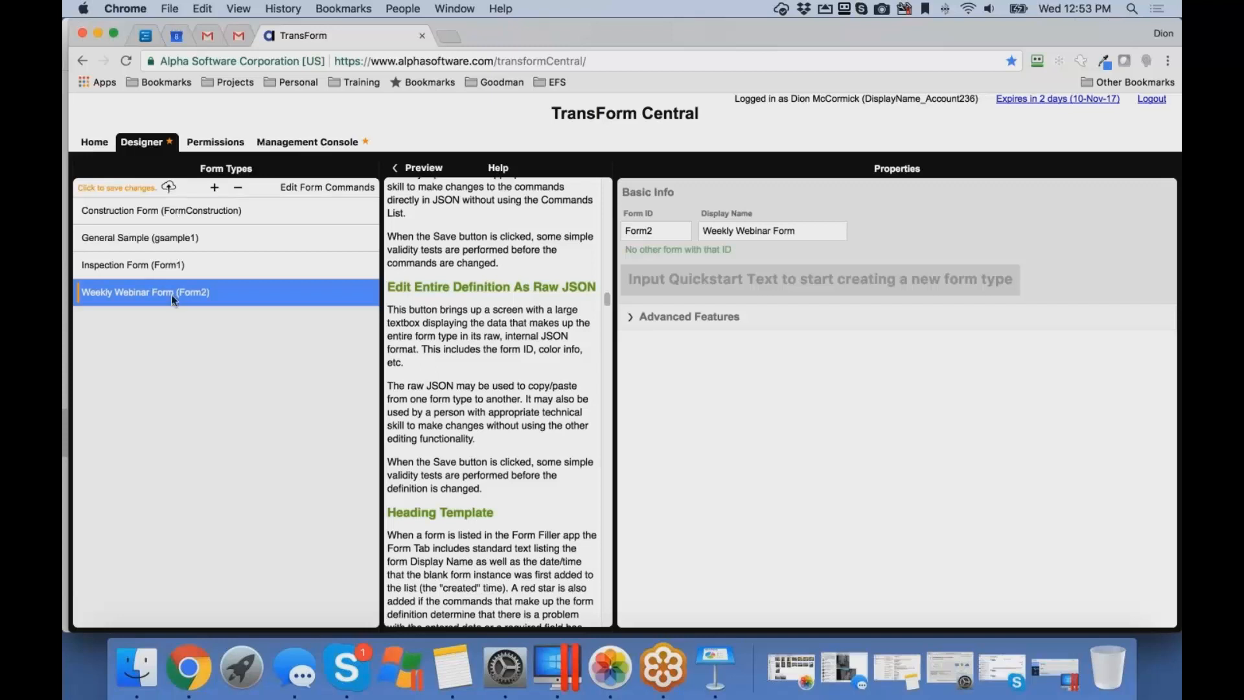
{"action": "left_click", "coordinate": [328, 187]}
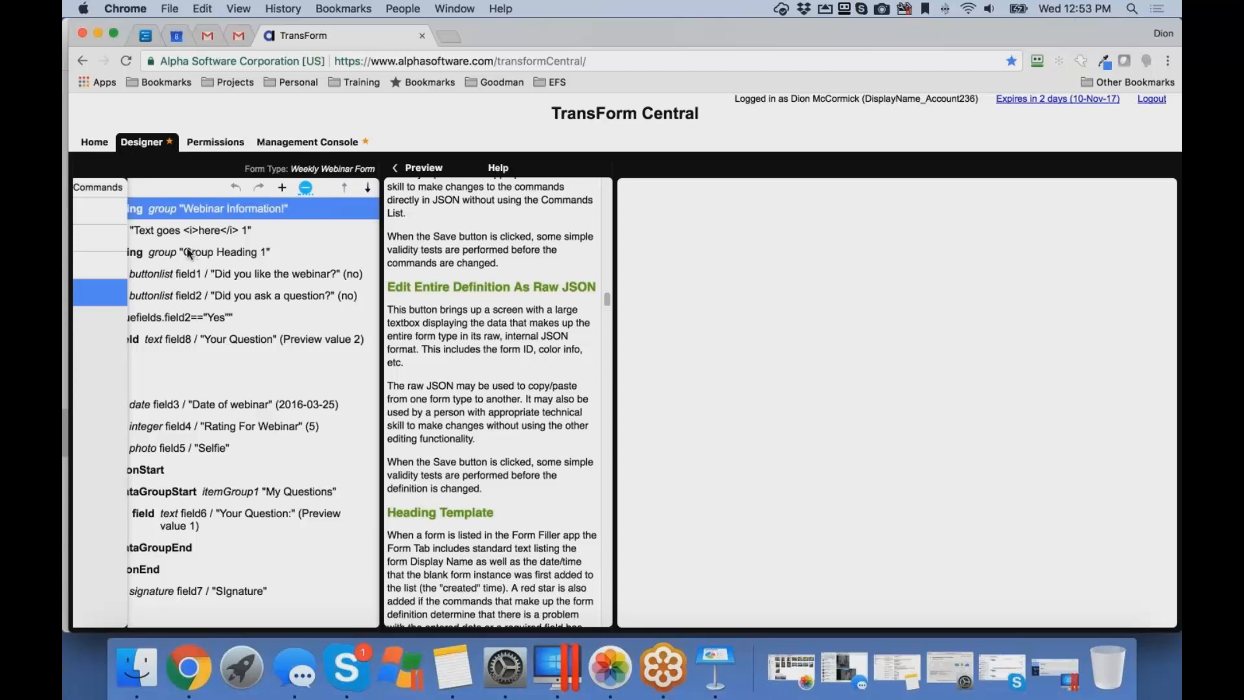
- Remove the stray "true" from the IF command's test so it reads fields.field2=="Yes"
{"action": "left_click", "coordinate": [205, 321]}
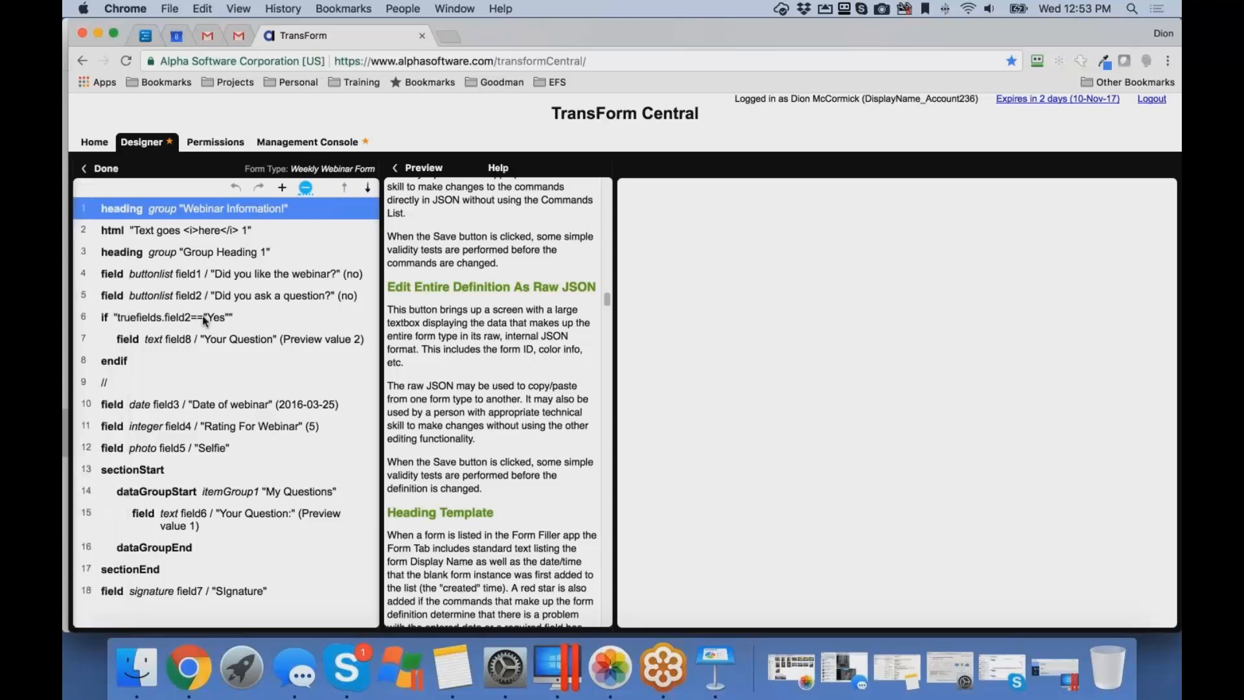
{"action": "left_click", "coordinate": [203, 319]}
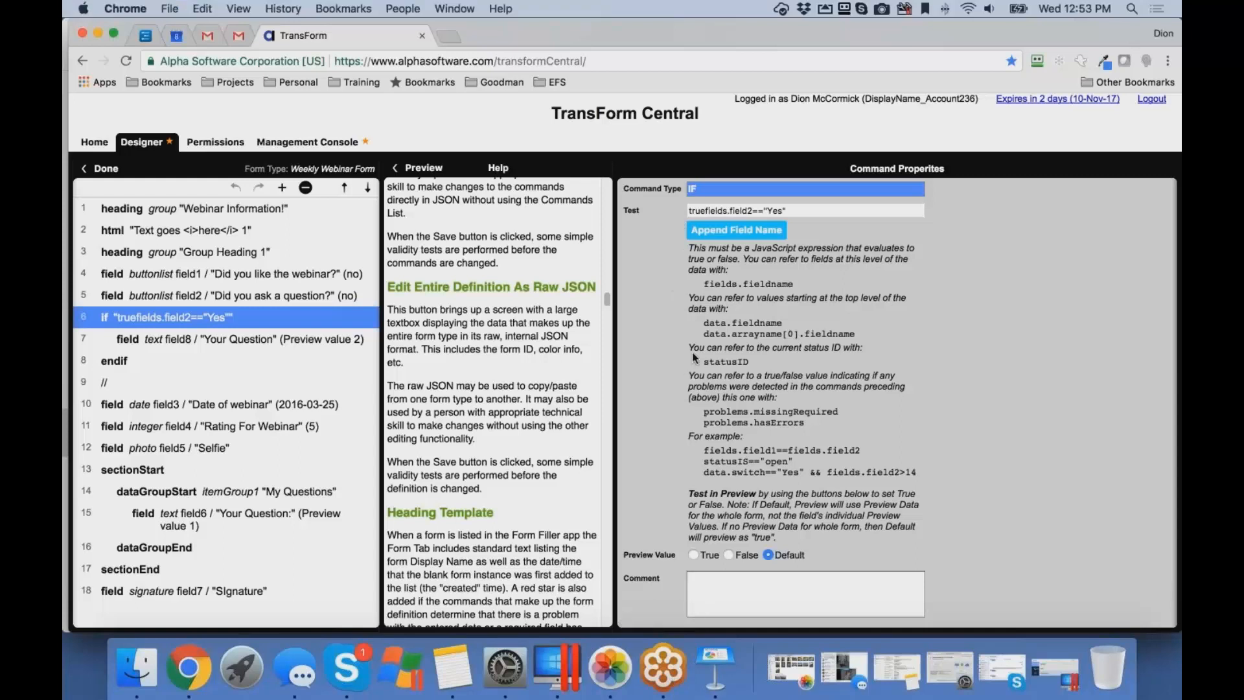
{"action": "left_click", "coordinate": [707, 212]}
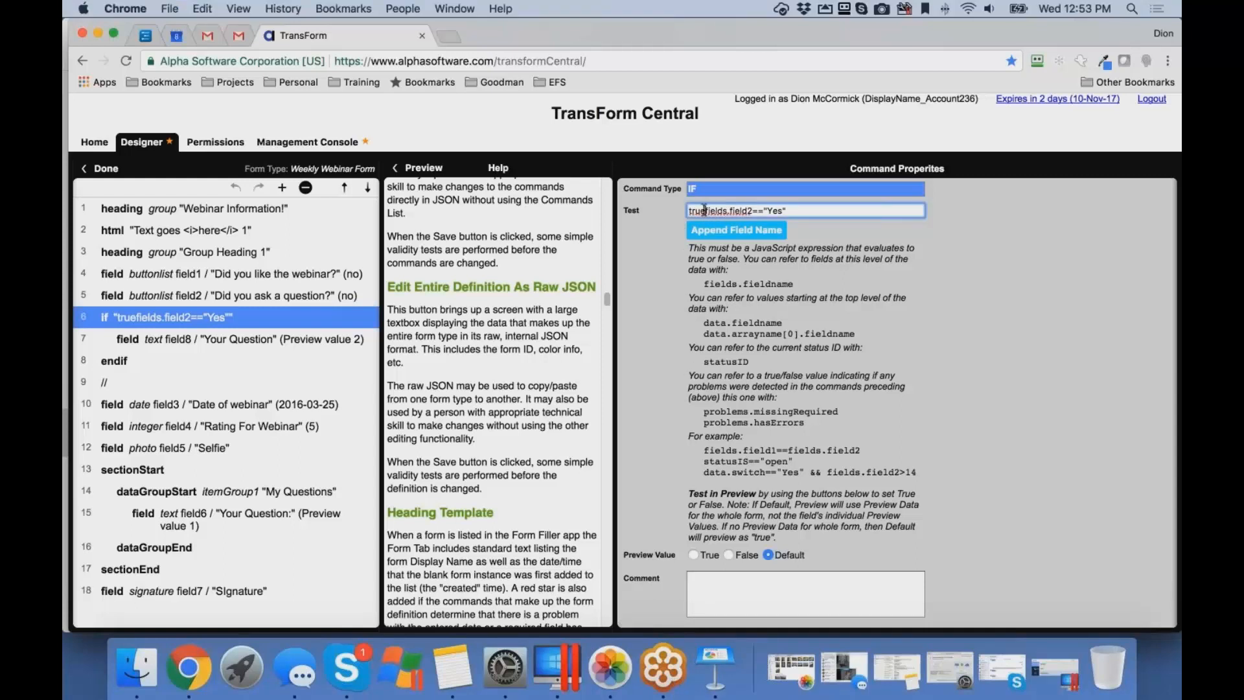
{"action": "key", "text": "BackSpace"}
{"action": "key", "text": "BackSpace"}
{"action": "key", "text": "BackSpace"}
{"action": "key", "text": "BackSpace"}
- Bring back the form preview and inspect the properties of the "Did you ask a question?" field
{"action": "left_click", "coordinate": [415, 169]}
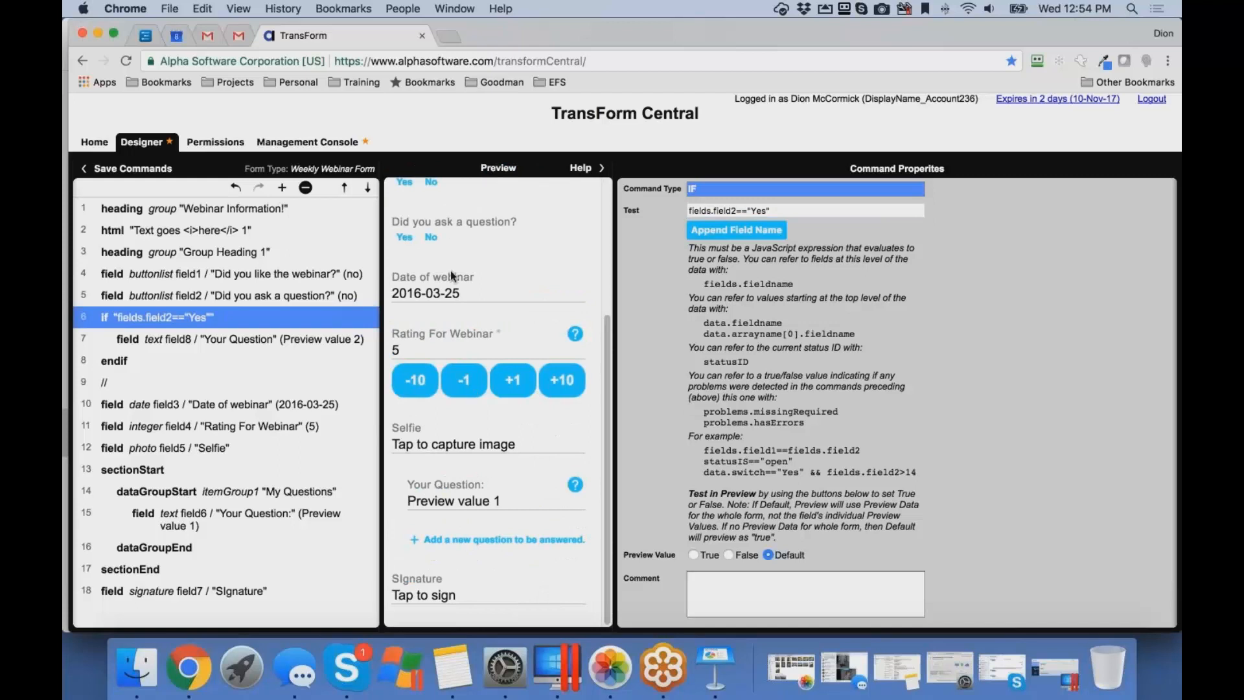
{"action": "left_click", "coordinate": [410, 236]}
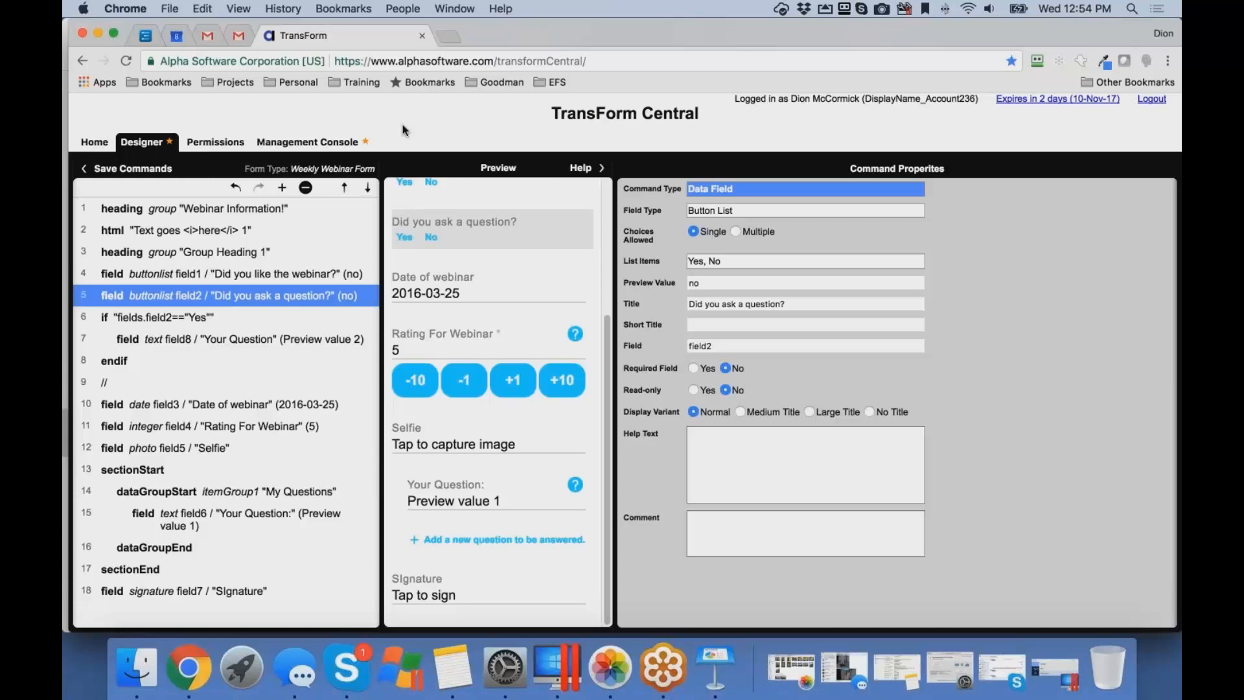
- Switch to the Windows desktop, launch Alpha Anywhere and open the demonstration workspace with its Web Projects Control Panel
{"action": "key", "text": "ctrl+Right"}
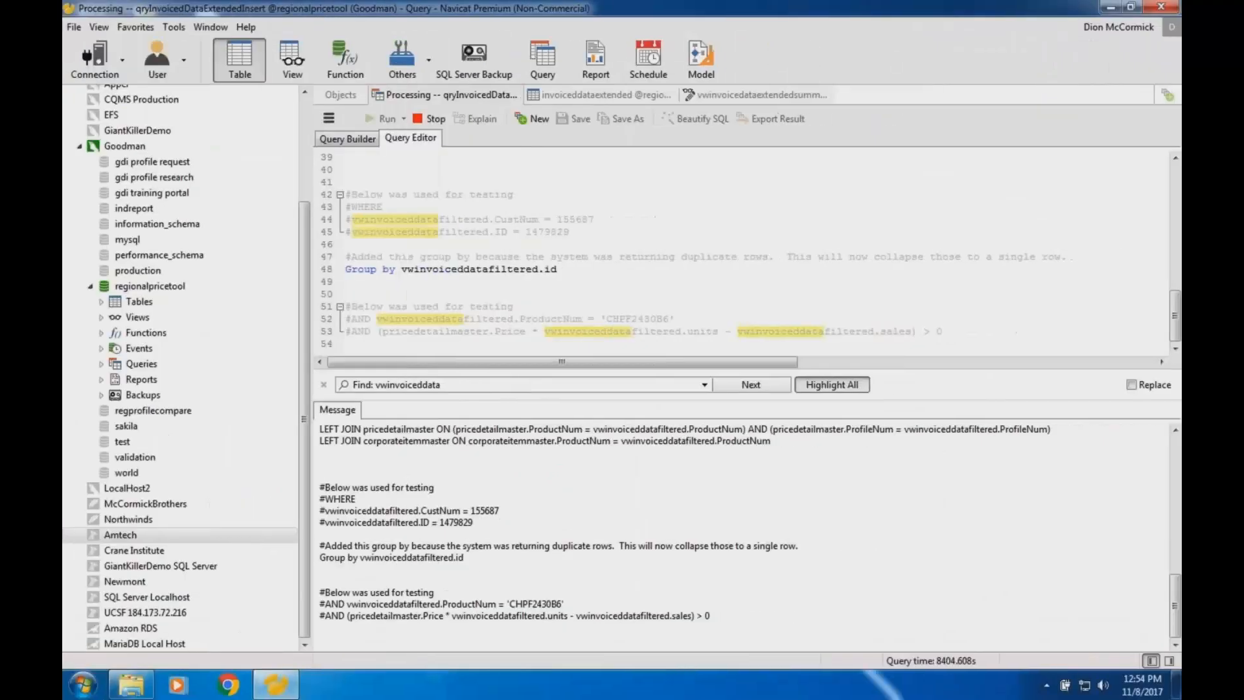
{"action": "left_click", "coordinate": [83, 685]}
{"action": "left_click", "coordinate": [161, 201]}
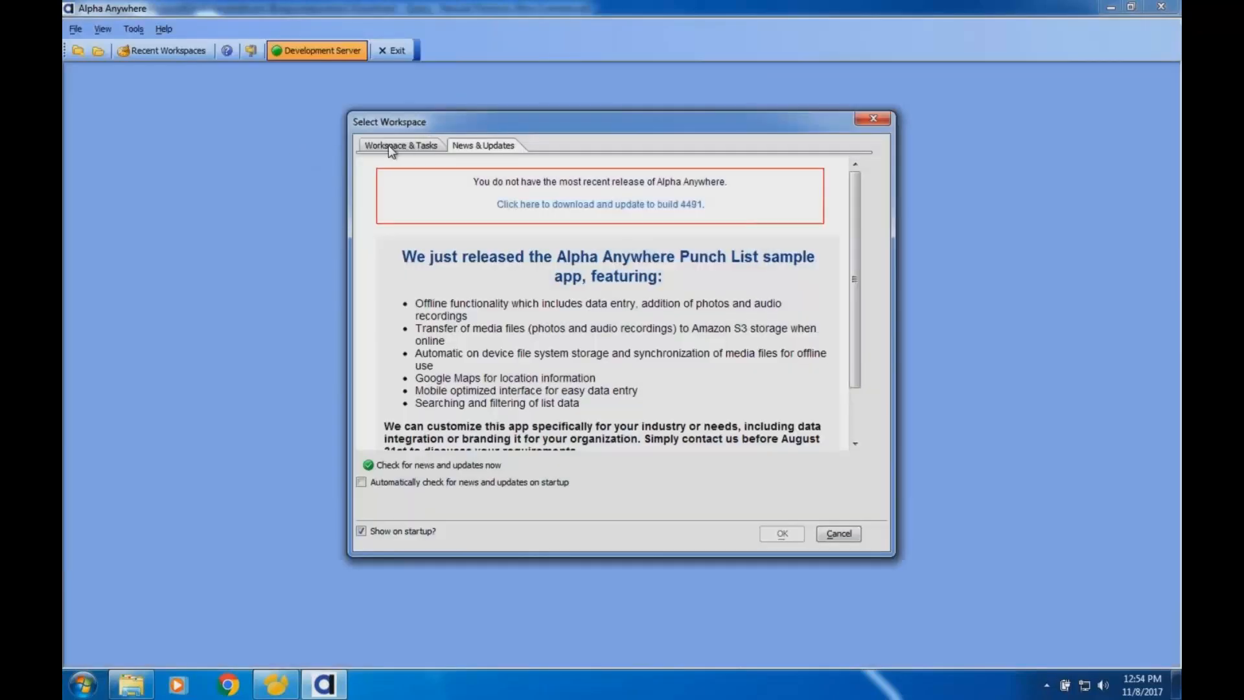
{"action": "left_click", "coordinate": [389, 145]}
{"action": "double_click", "coordinate": [595, 230]}
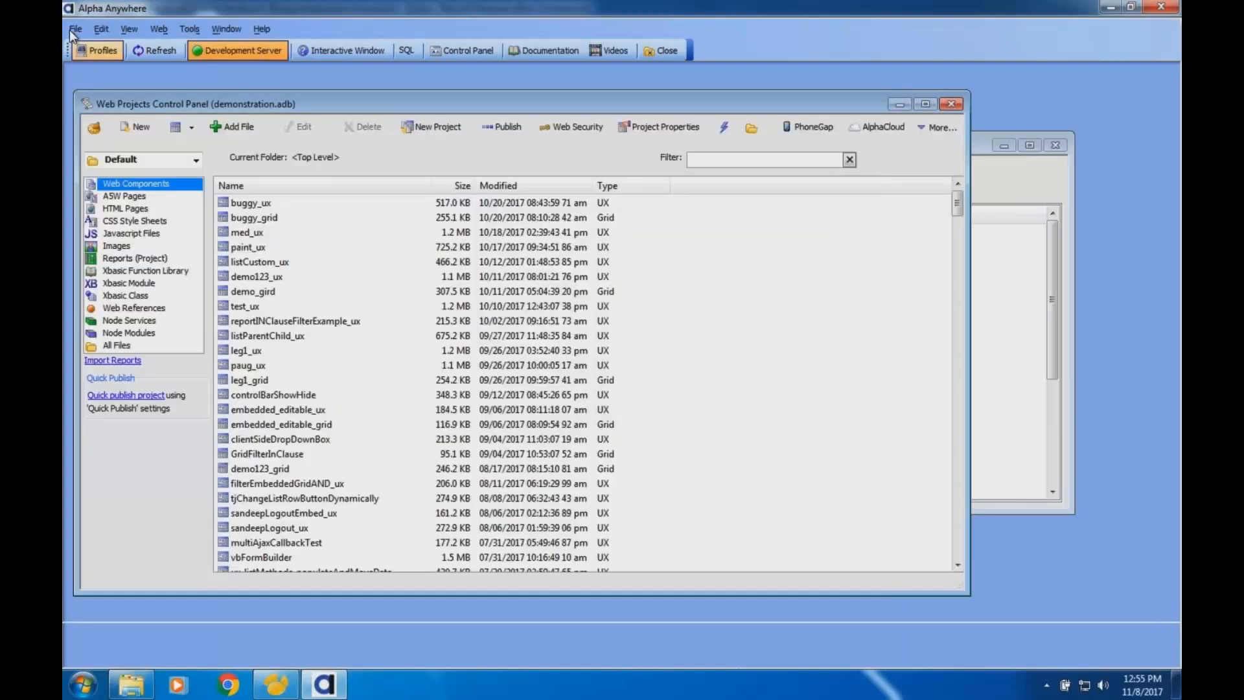
{"action": "left_click", "coordinate": [70, 28]}
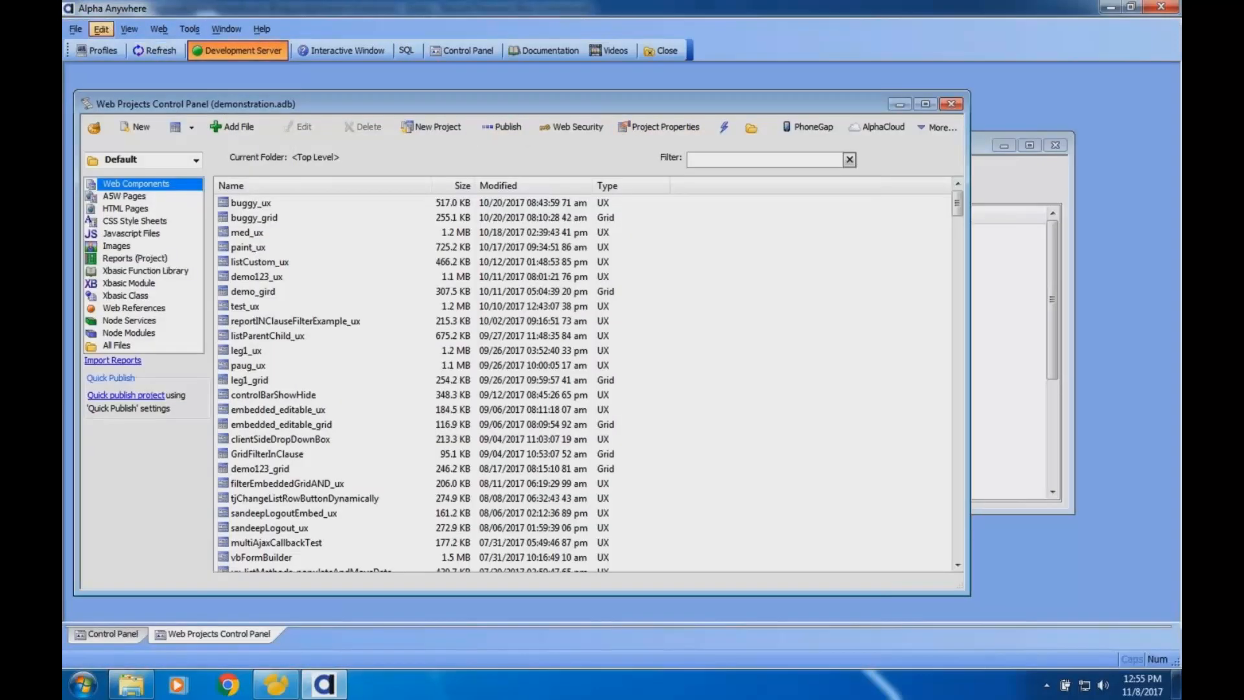
- Open the project's web security configuration and view its data recovery options
{"action": "left_click", "coordinate": [589, 132]}
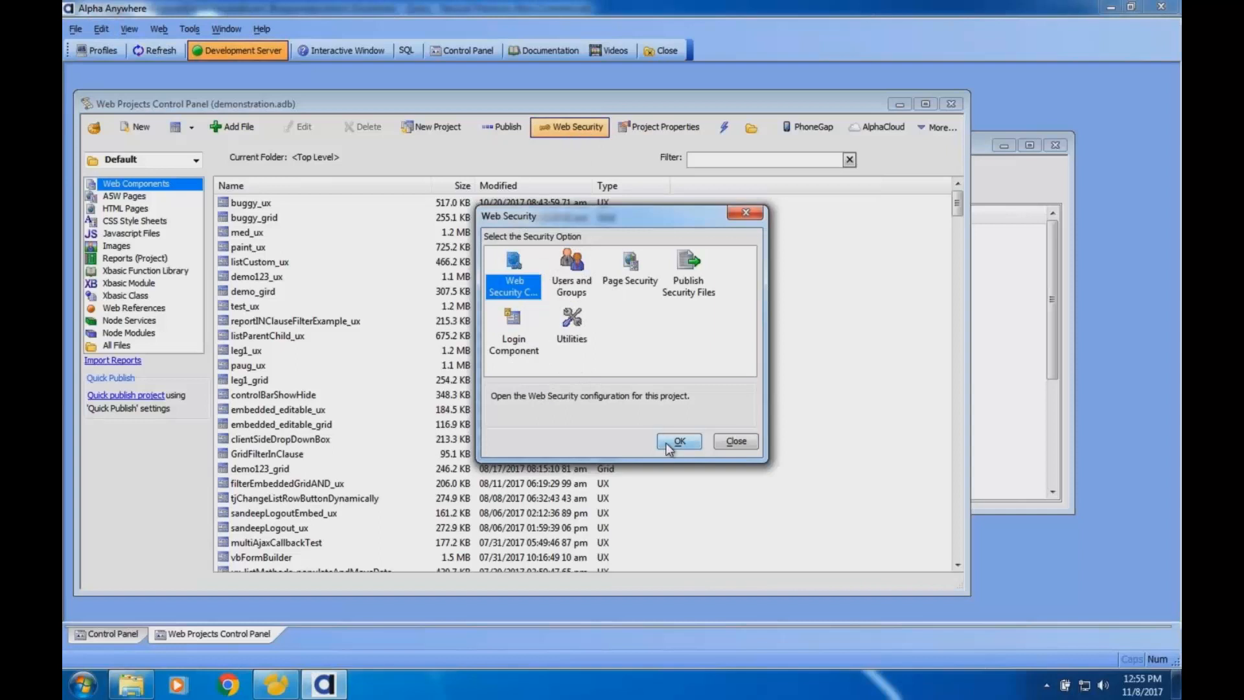
{"action": "left_click", "coordinate": [666, 442]}
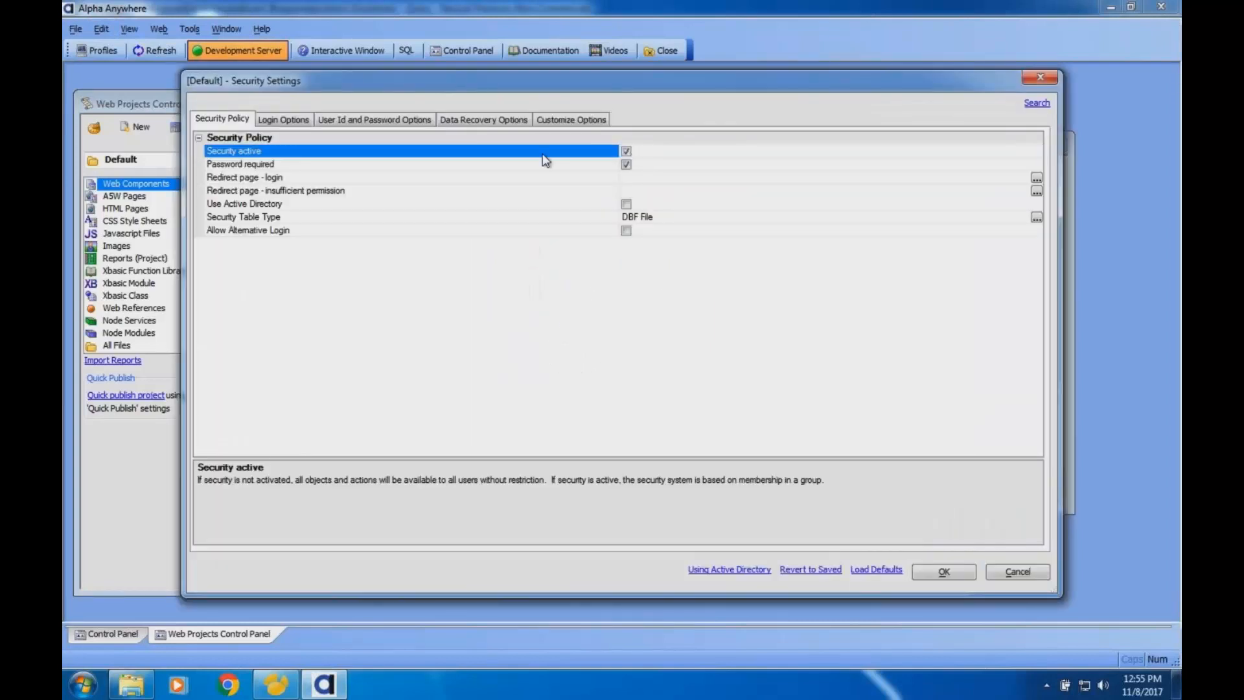
{"action": "left_click", "coordinate": [466, 118]}
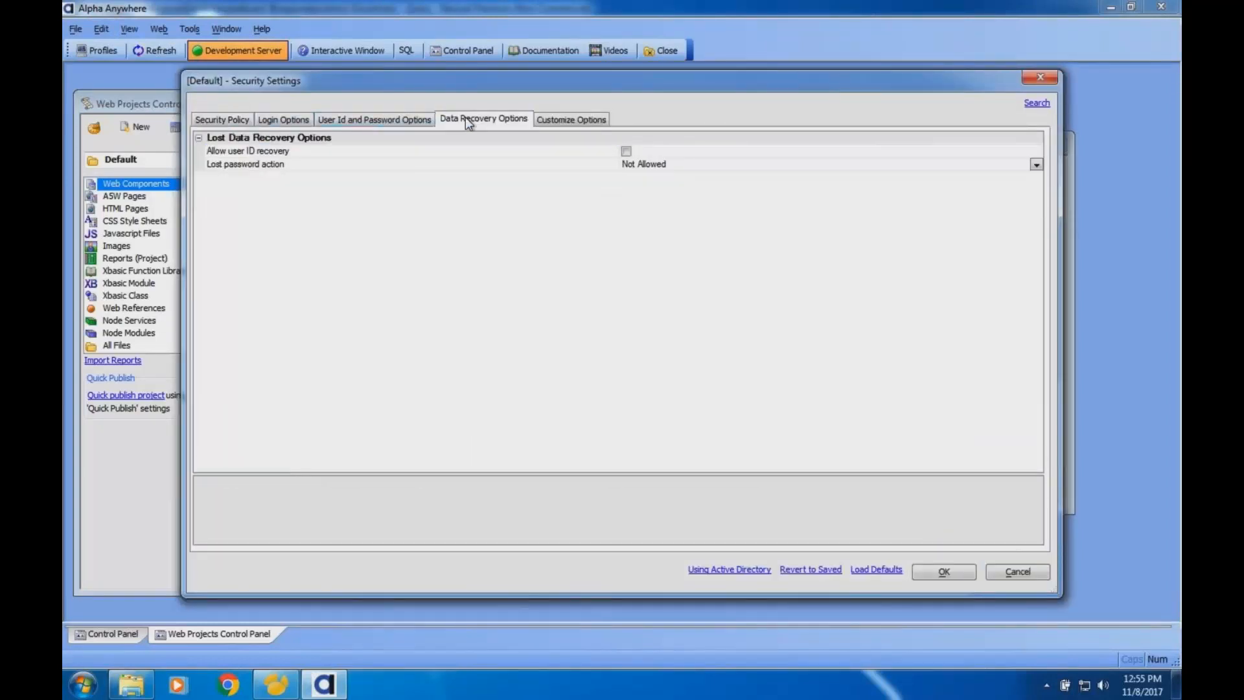
- Try enabling user ID recovery, inspect the data required for recovery, and disable it again
{"action": "left_click", "coordinate": [344, 153]}
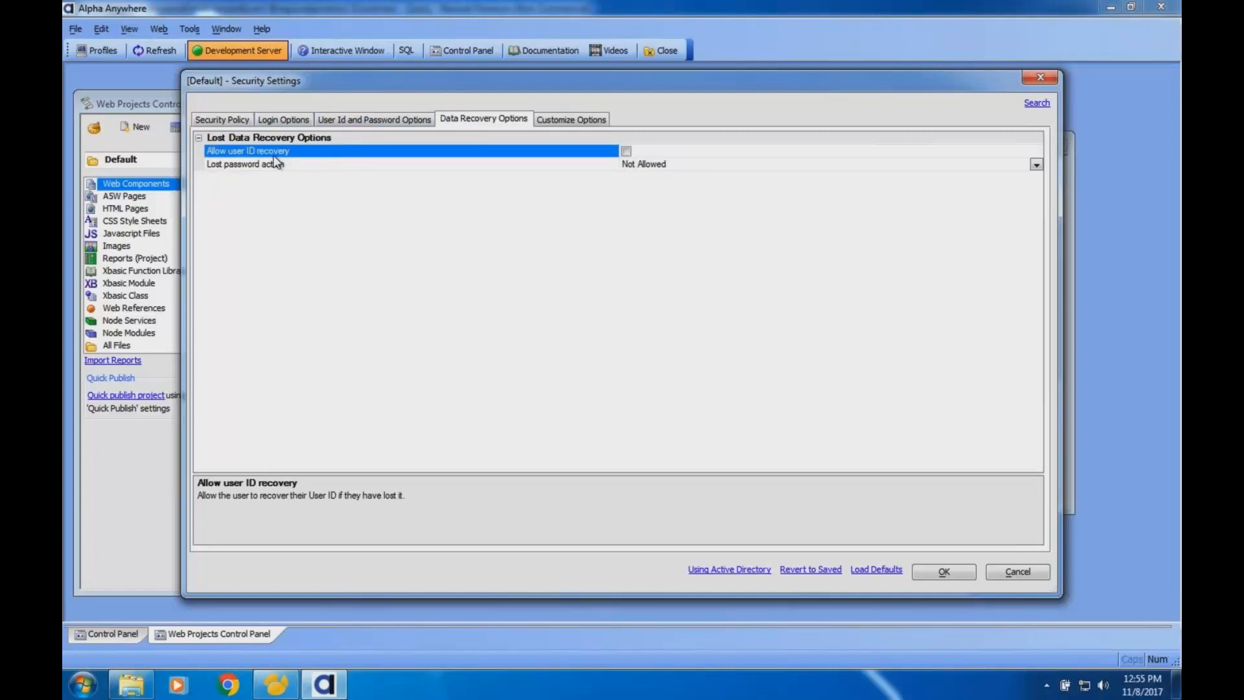
{"action": "left_click", "coordinate": [626, 151]}
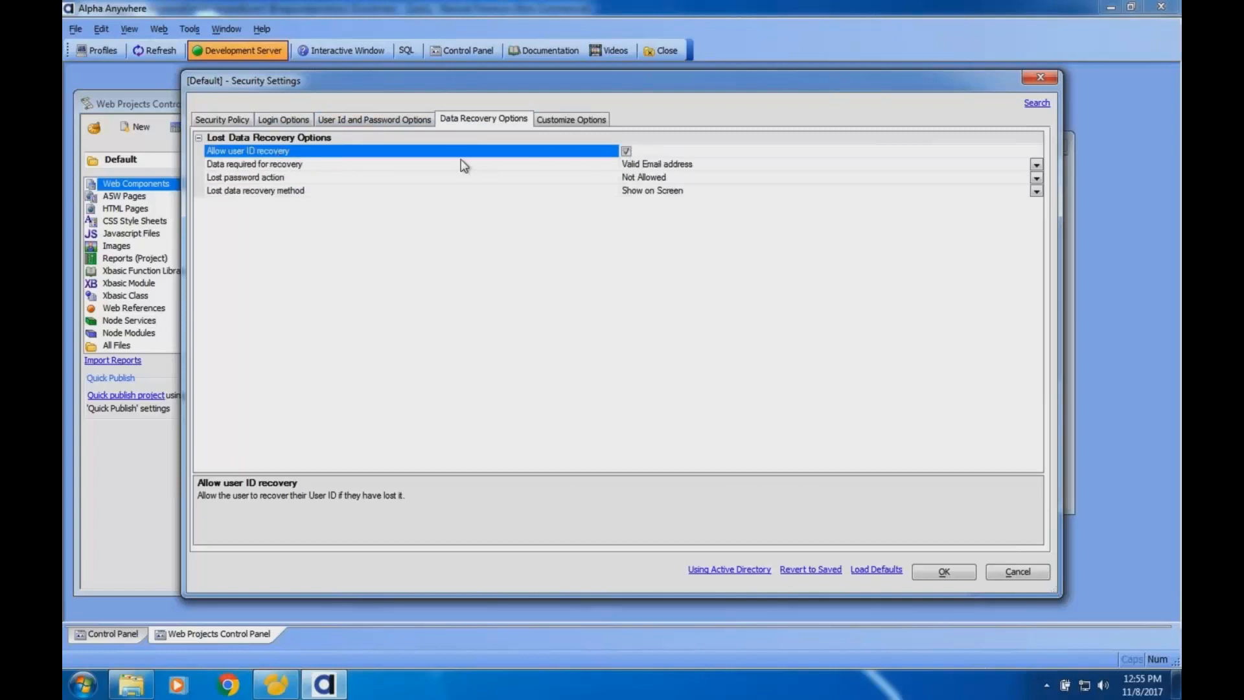
{"action": "left_click", "coordinate": [376, 164]}
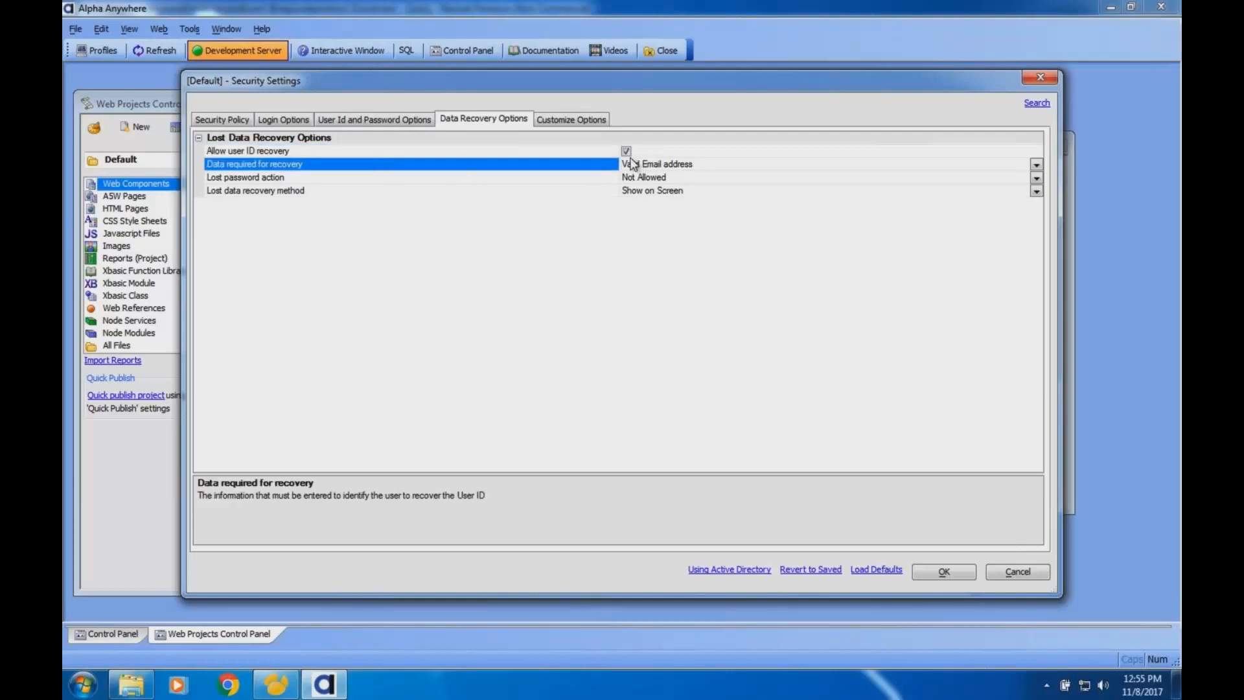
{"action": "left_click", "coordinate": [626, 151]}
- Set the lost password action to Reset Password and the lost data recovery method to Send Email to user
{"action": "left_click", "coordinate": [364, 164]}
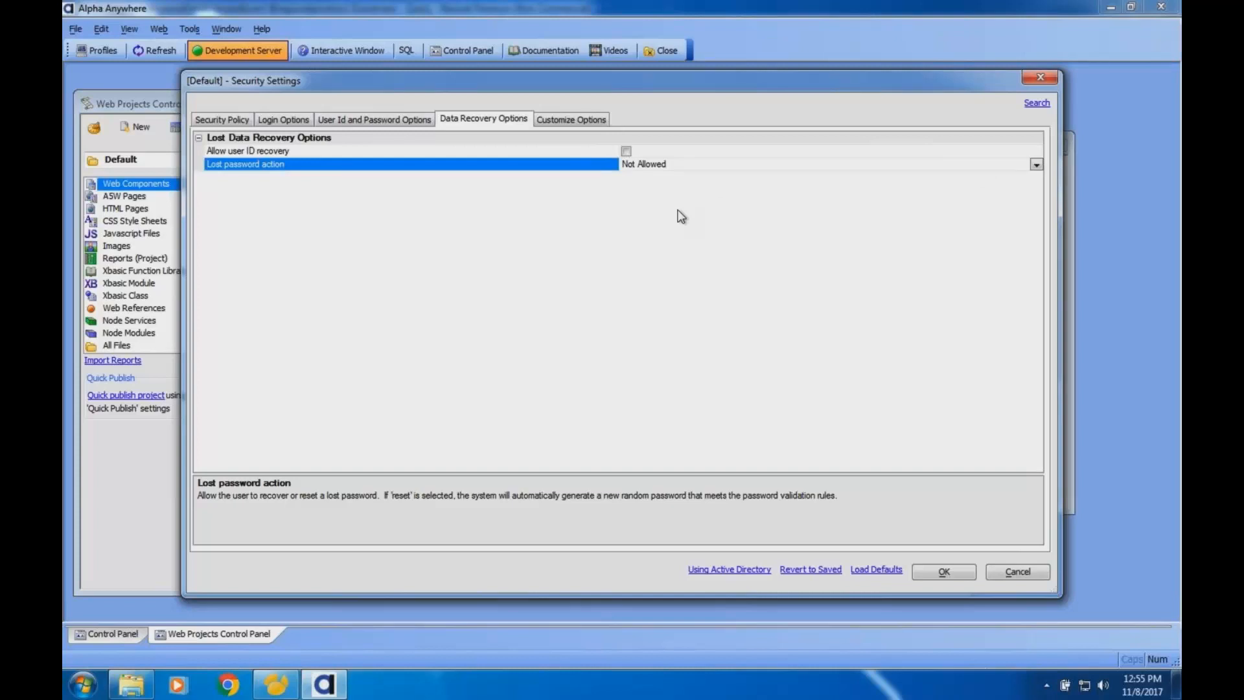
{"action": "left_click", "coordinate": [1037, 164]}
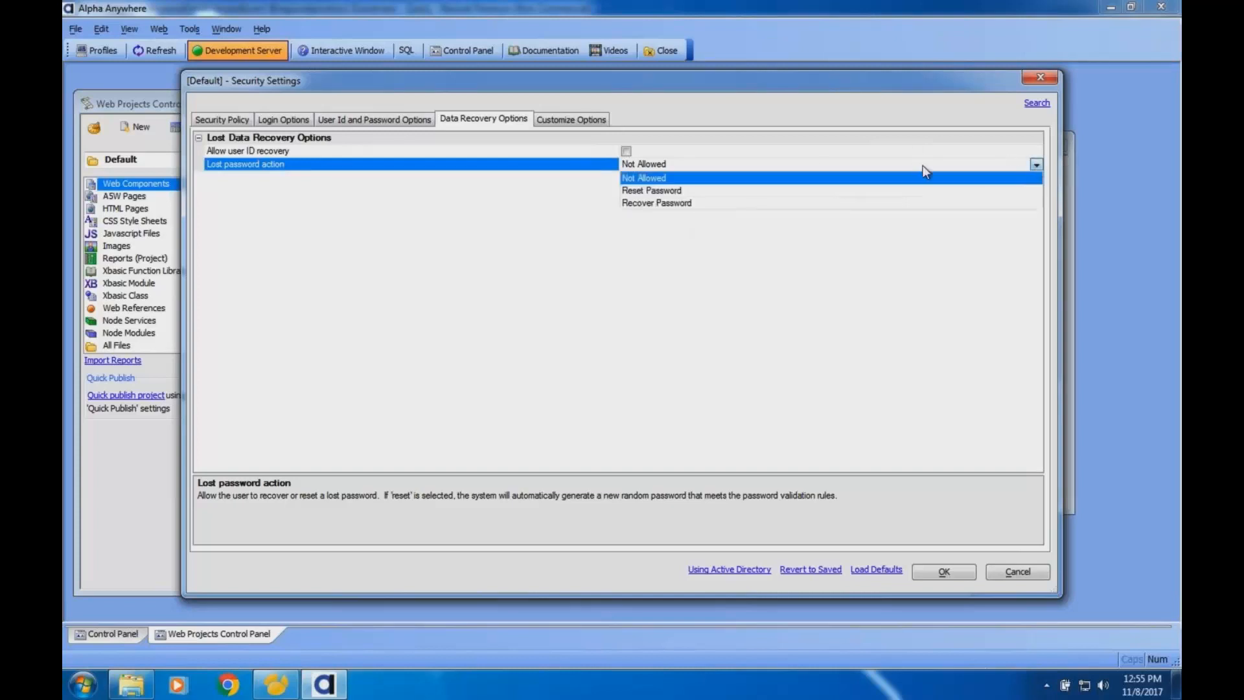
{"action": "left_click", "coordinate": [672, 189]}
{"action": "left_click", "coordinate": [516, 177]}
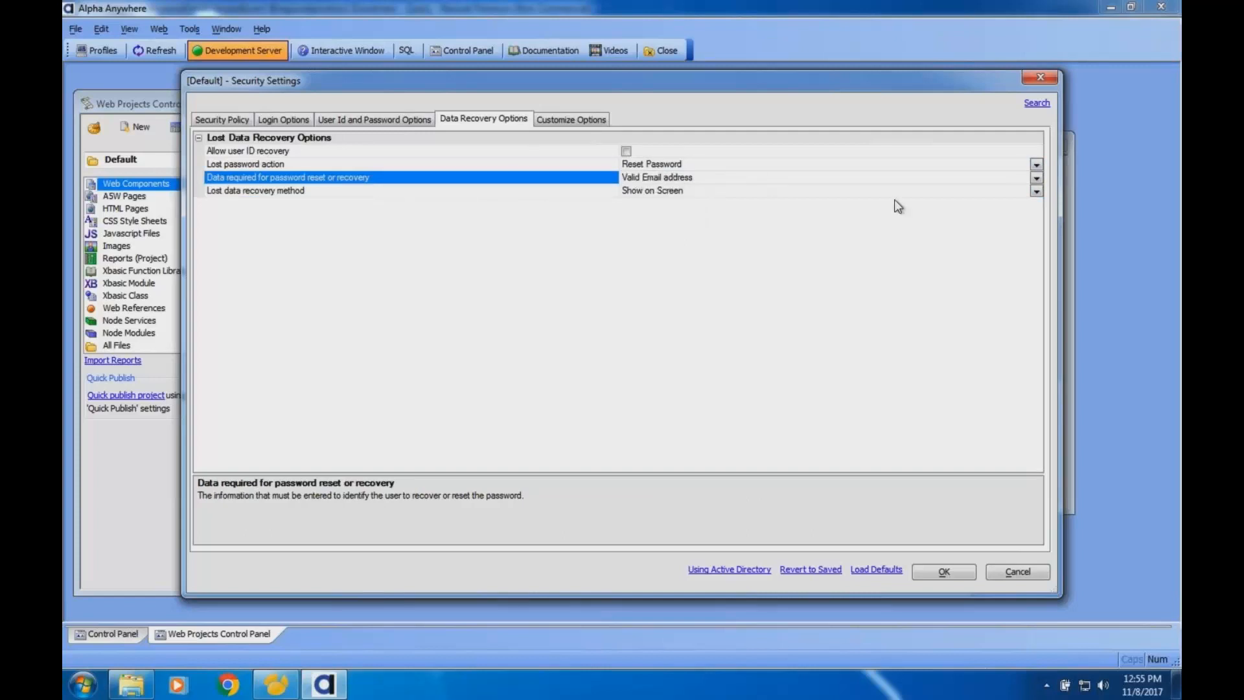
{"action": "left_click", "coordinate": [589, 194]}
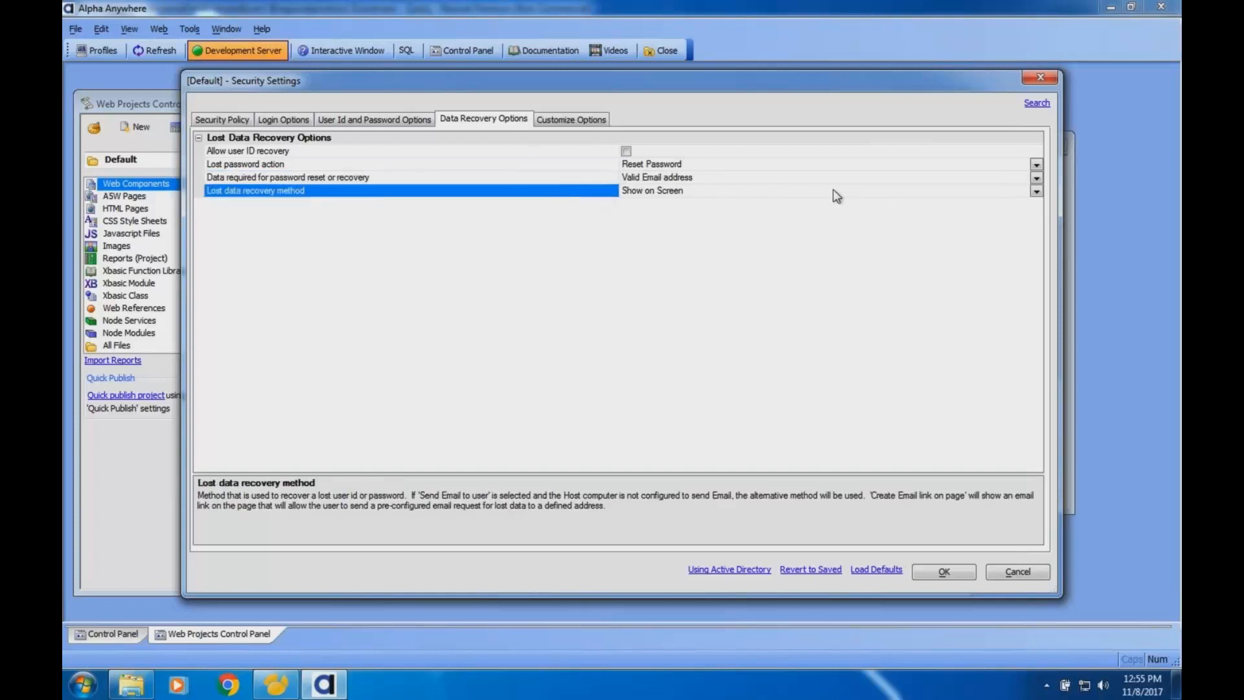
{"action": "left_click", "coordinate": [1036, 192]}
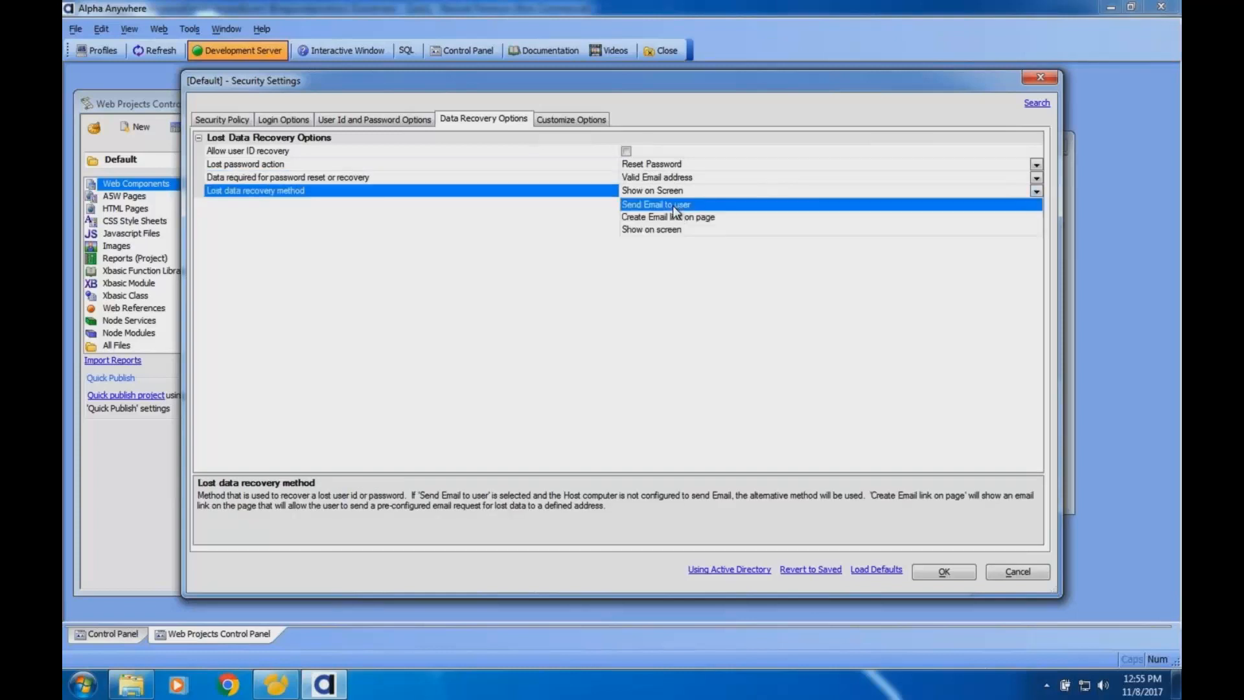
{"action": "left_click", "coordinate": [673, 205]}
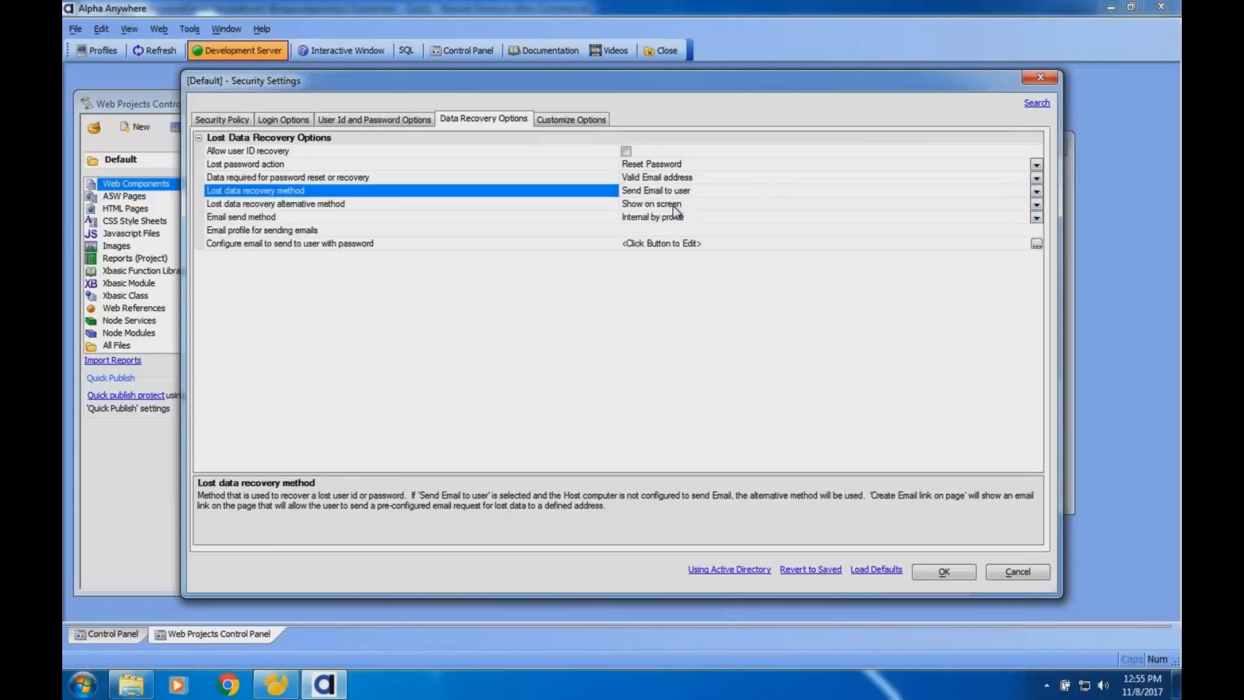
- Review the descriptions of the alternative recovery method, email send method, email profile and data required for password reset
{"action": "left_click", "coordinate": [574, 204]}
{"action": "left_click", "coordinate": [574, 193]}
{"action": "left_click", "coordinate": [570, 206]}
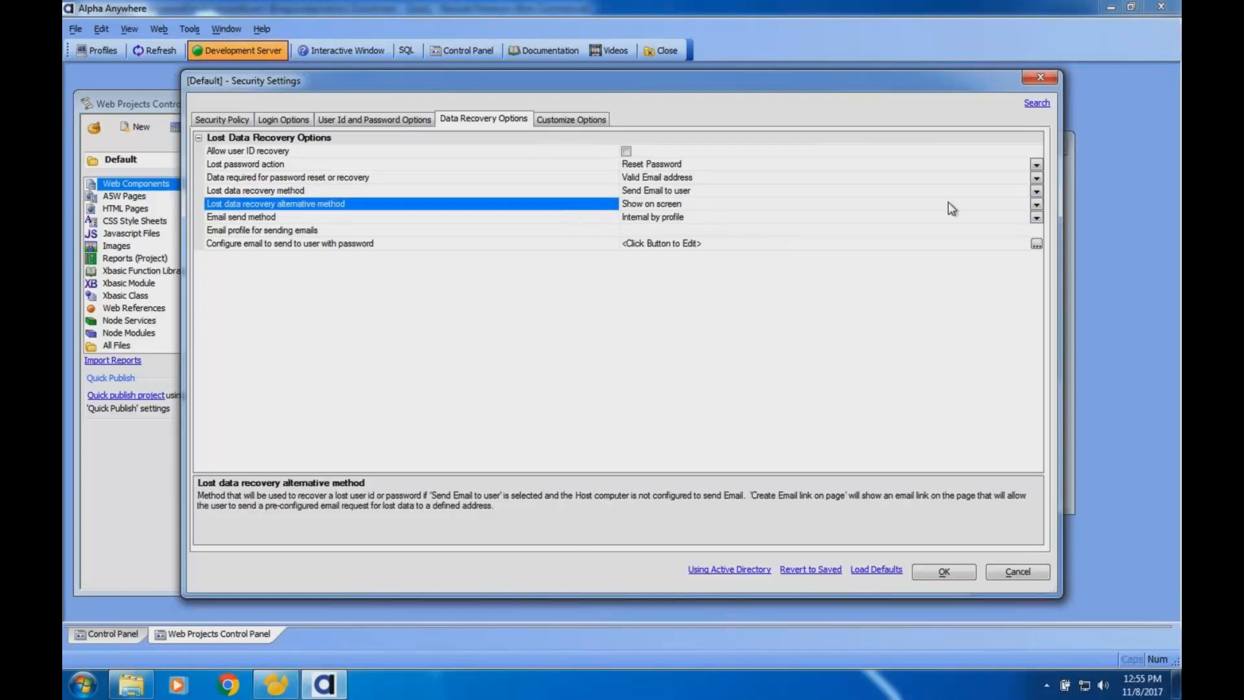
{"action": "left_click", "coordinate": [602, 219]}
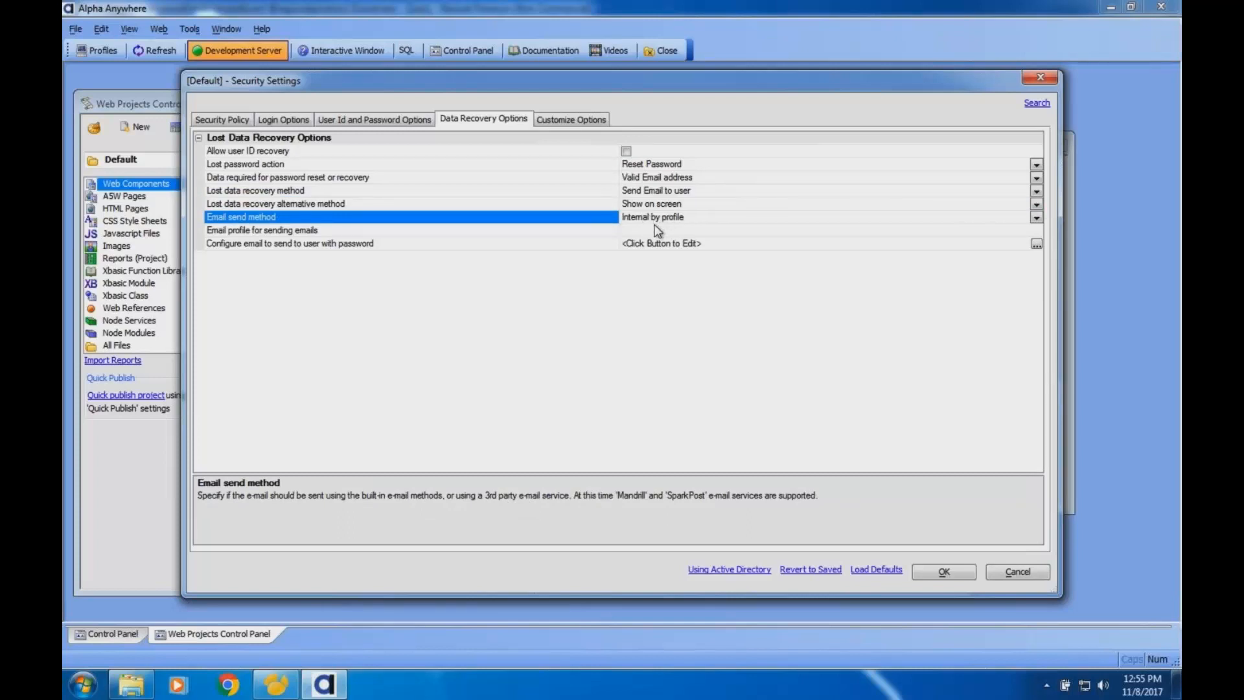
{"action": "left_click", "coordinate": [581, 232]}
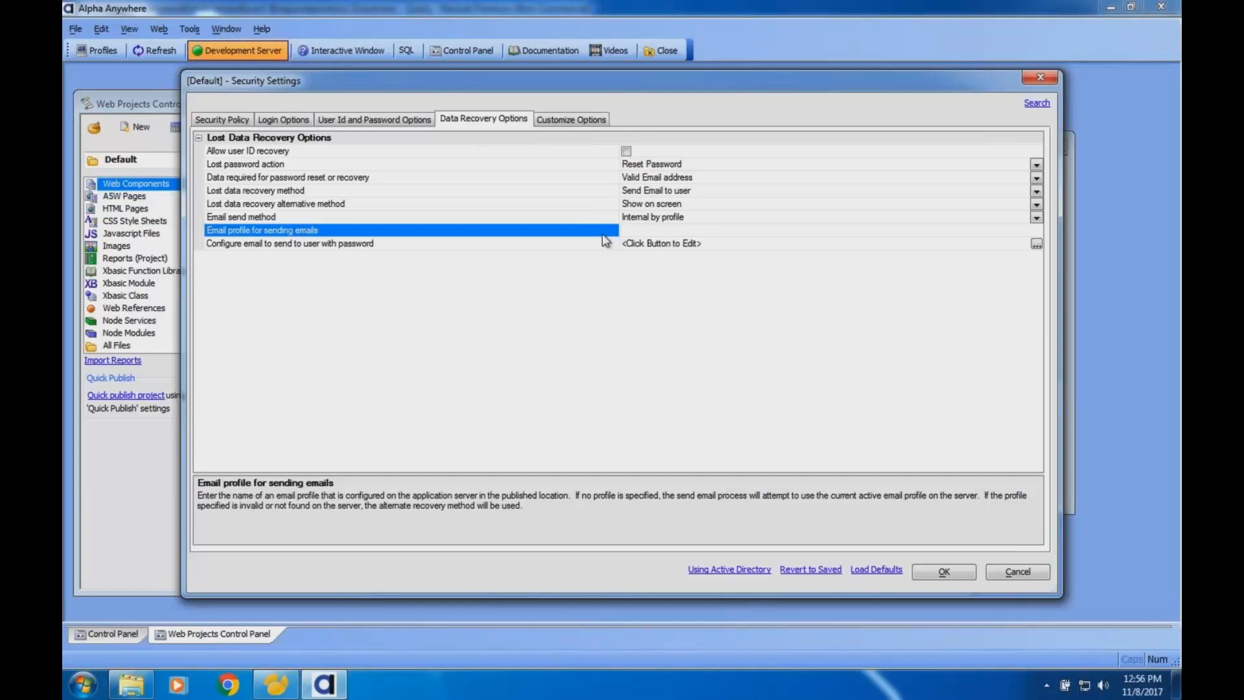
{"action": "left_click", "coordinate": [608, 193]}
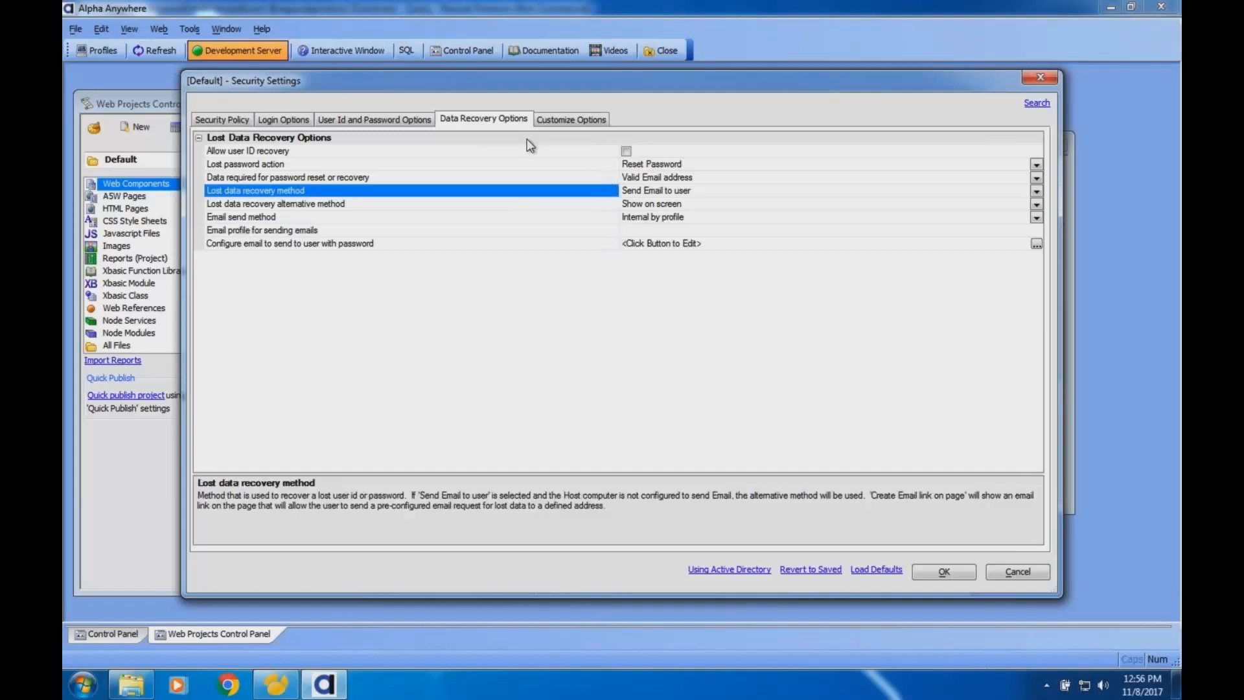
{"action": "left_click_drag", "start_coordinate": [318, 88], "coordinate": [314, 133]}
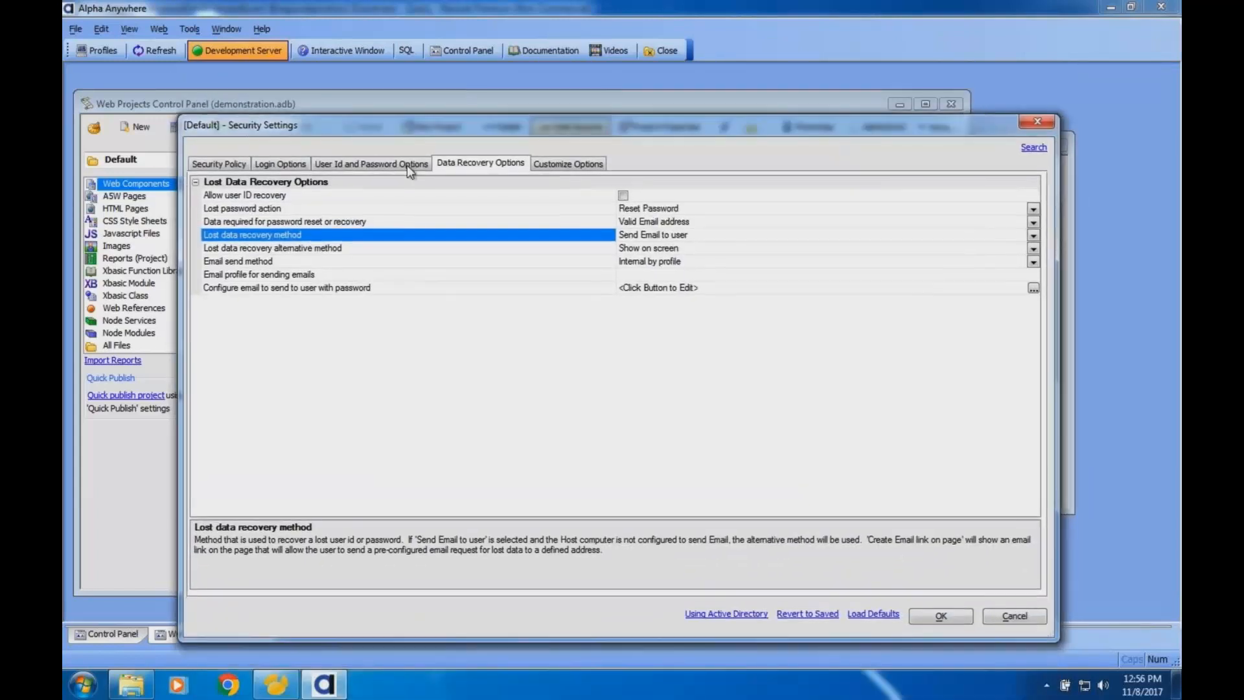
{"action": "left_click", "coordinate": [559, 222]}
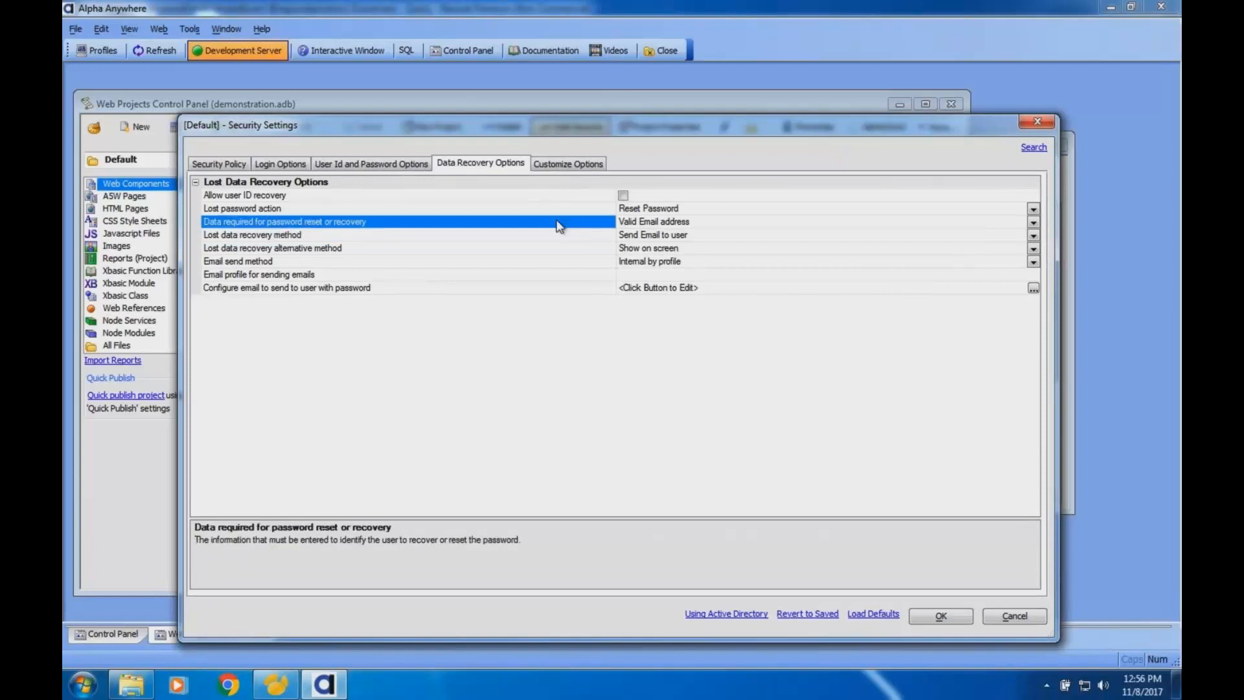
- Try the Not Allowed, Reset Password and Recover Password options for the lost password action, and discard the security changes
{"action": "left_click", "coordinate": [526, 209]}
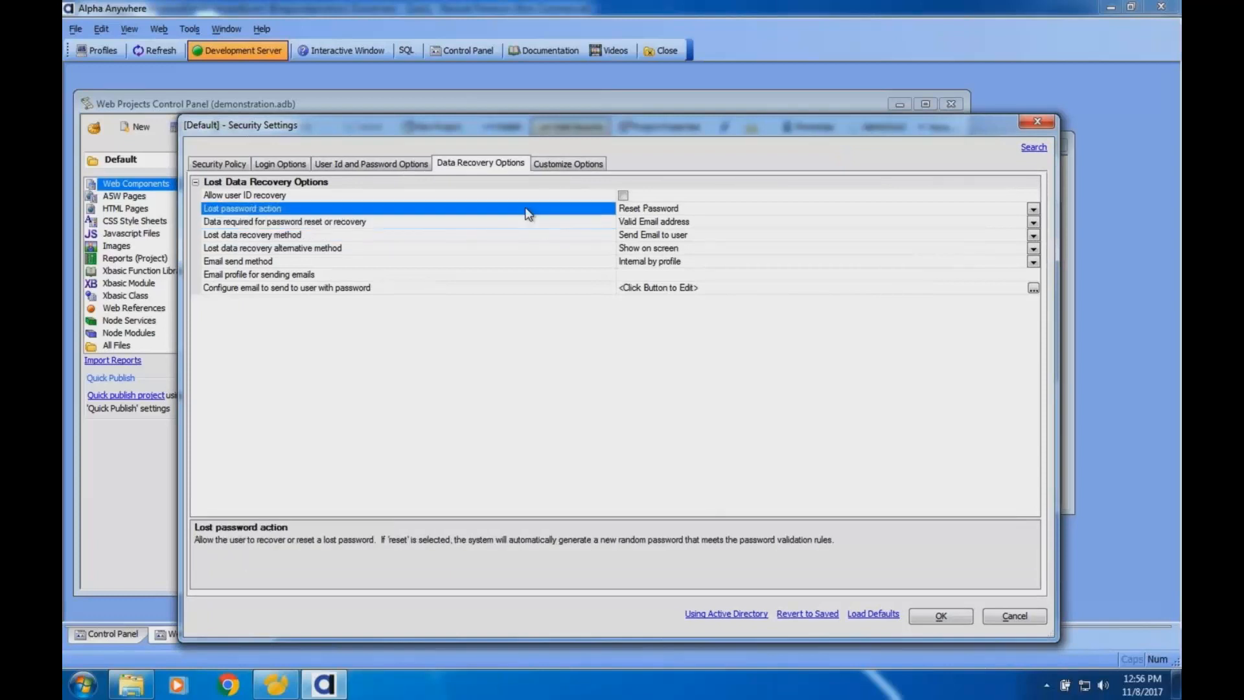
{"action": "left_click", "coordinate": [746, 209]}
{"action": "left_click", "coordinate": [644, 222]}
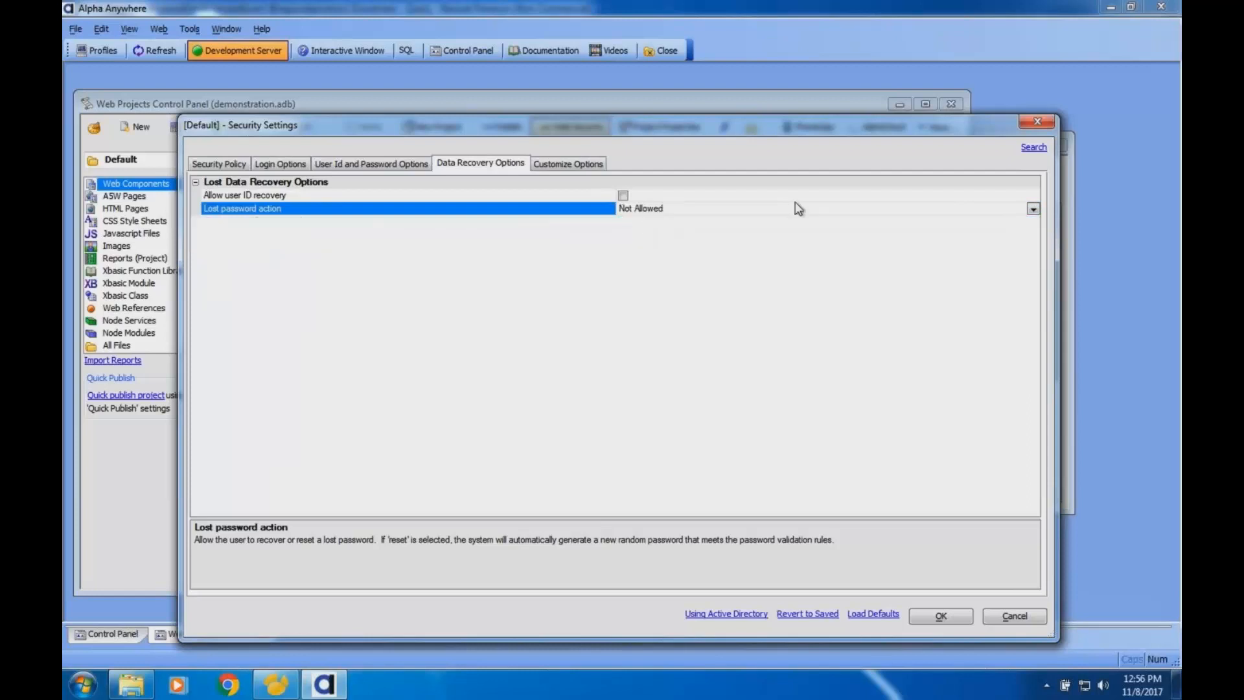
{"action": "left_click", "coordinate": [1033, 209]}
{"action": "left_click", "coordinate": [645, 234]}
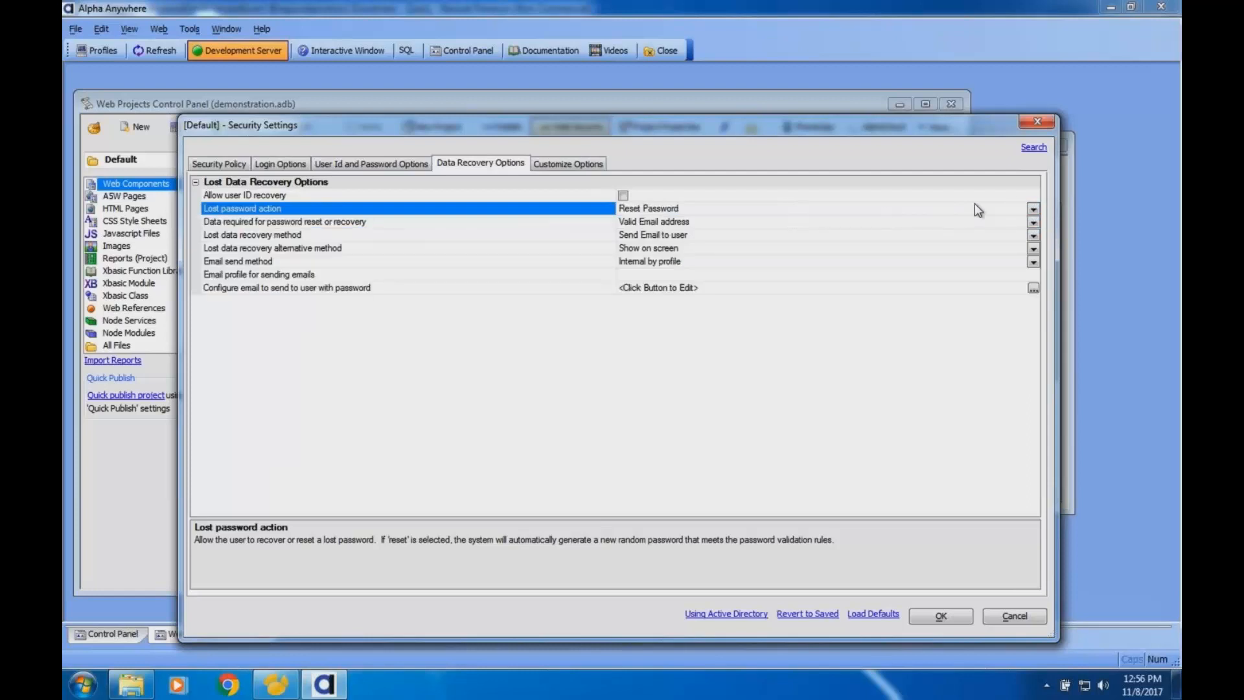
{"action": "left_click", "coordinate": [1033, 209]}
{"action": "left_click", "coordinate": [652, 240]}
{"action": "left_click", "coordinate": [599, 224]}
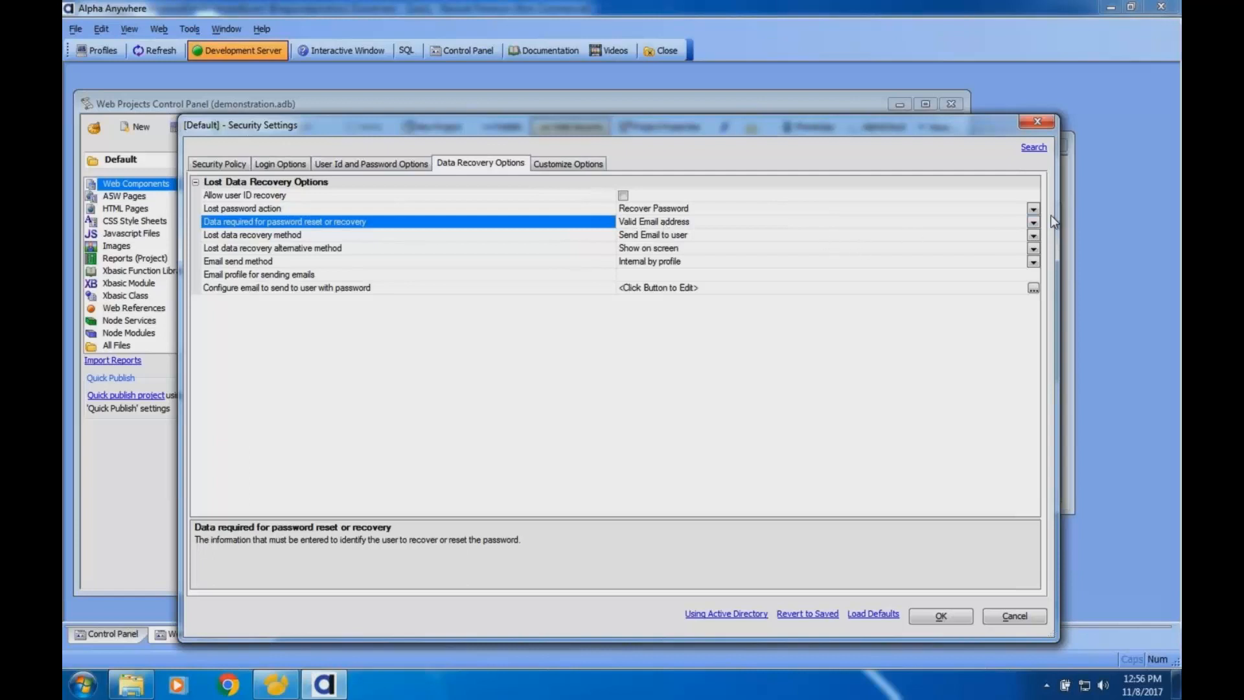
{"action": "left_click", "coordinate": [1015, 616]}
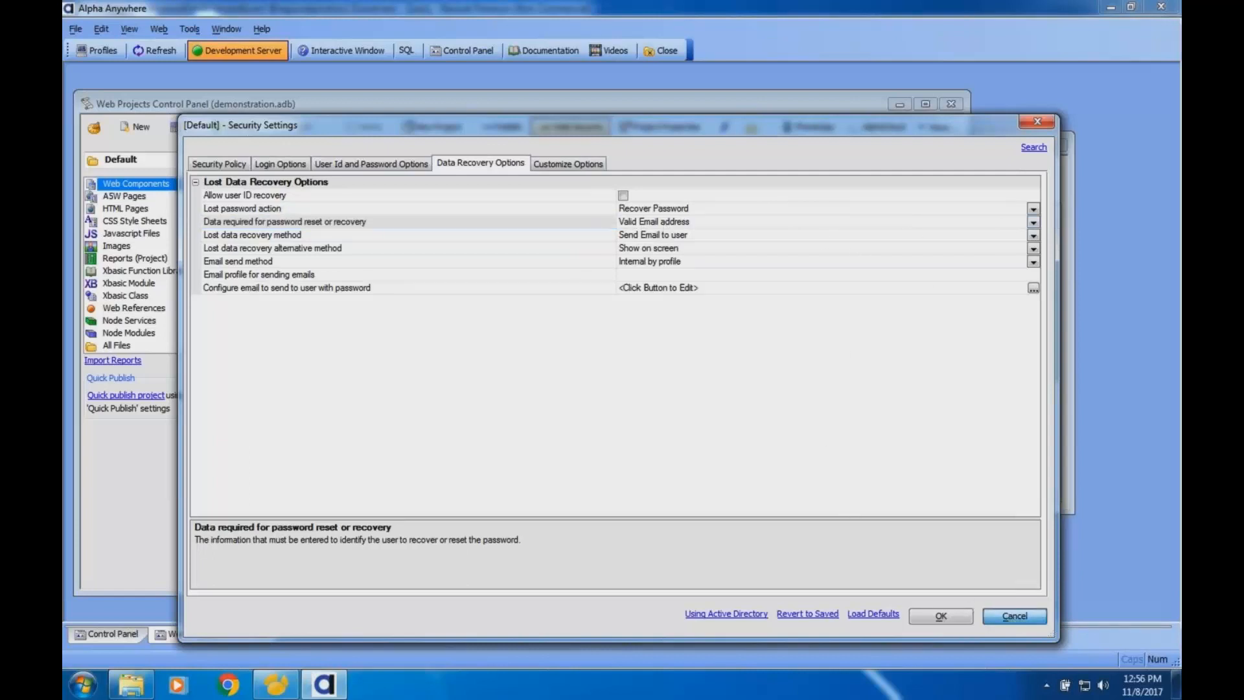
{"action": "left_click", "coordinate": [659, 415]}
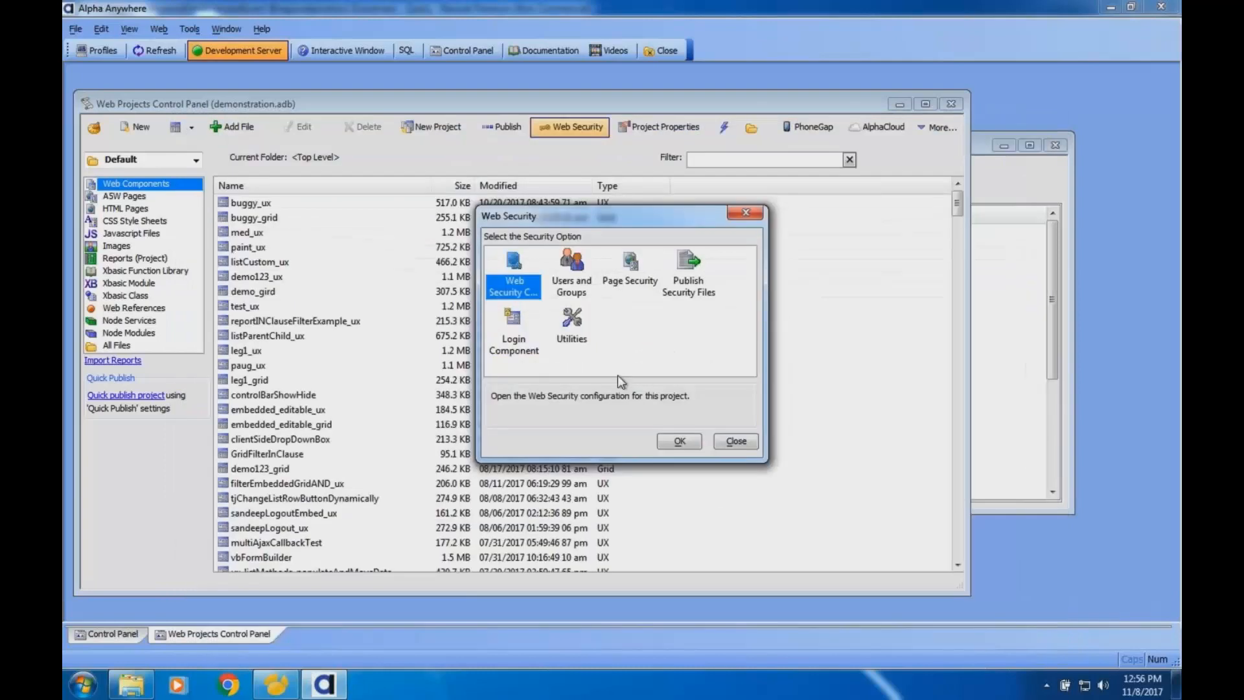
{"action": "left_click", "coordinate": [720, 440]}
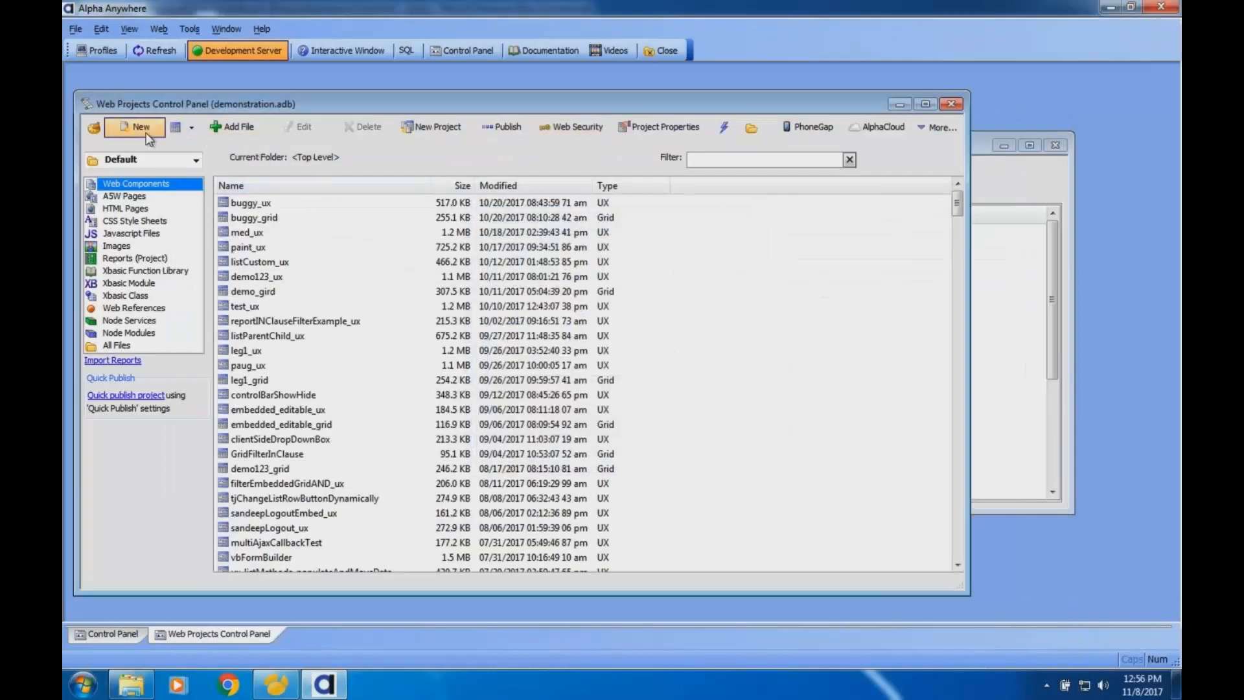
- Try to create a new Login web component, open the security configuration genie it offers, and cancel it
{"action": "left_click", "coordinate": [144, 132]}
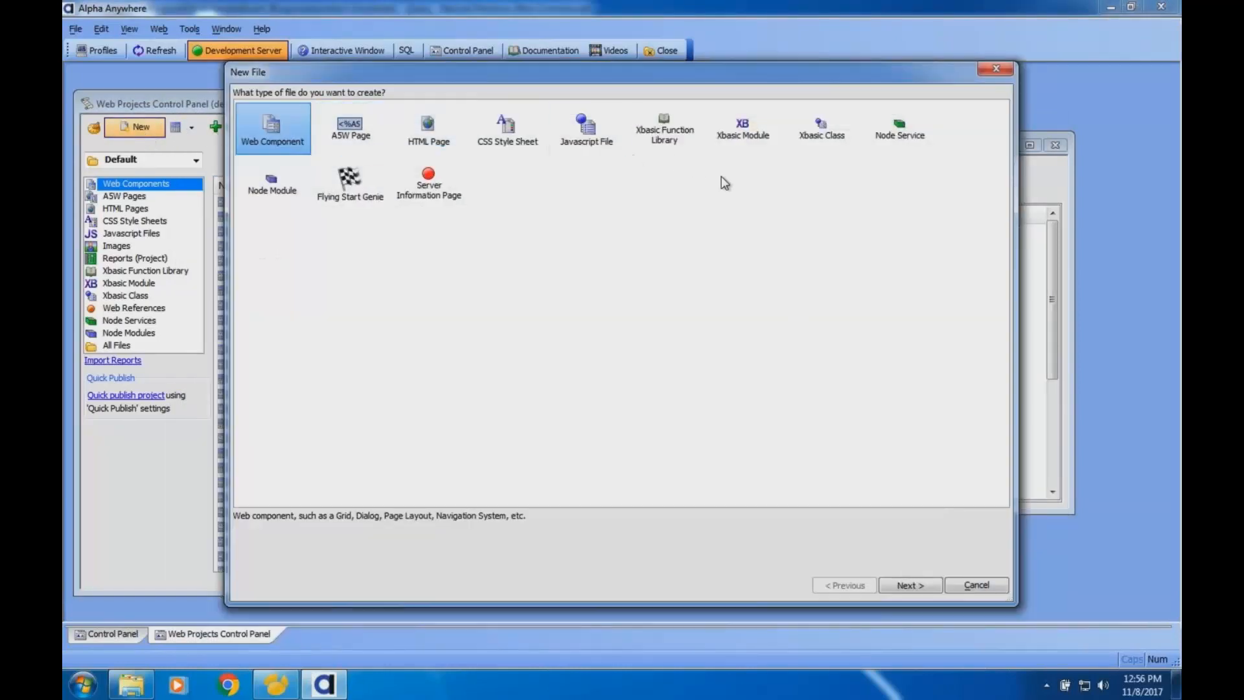
{"action": "left_click", "coordinate": [902, 581]}
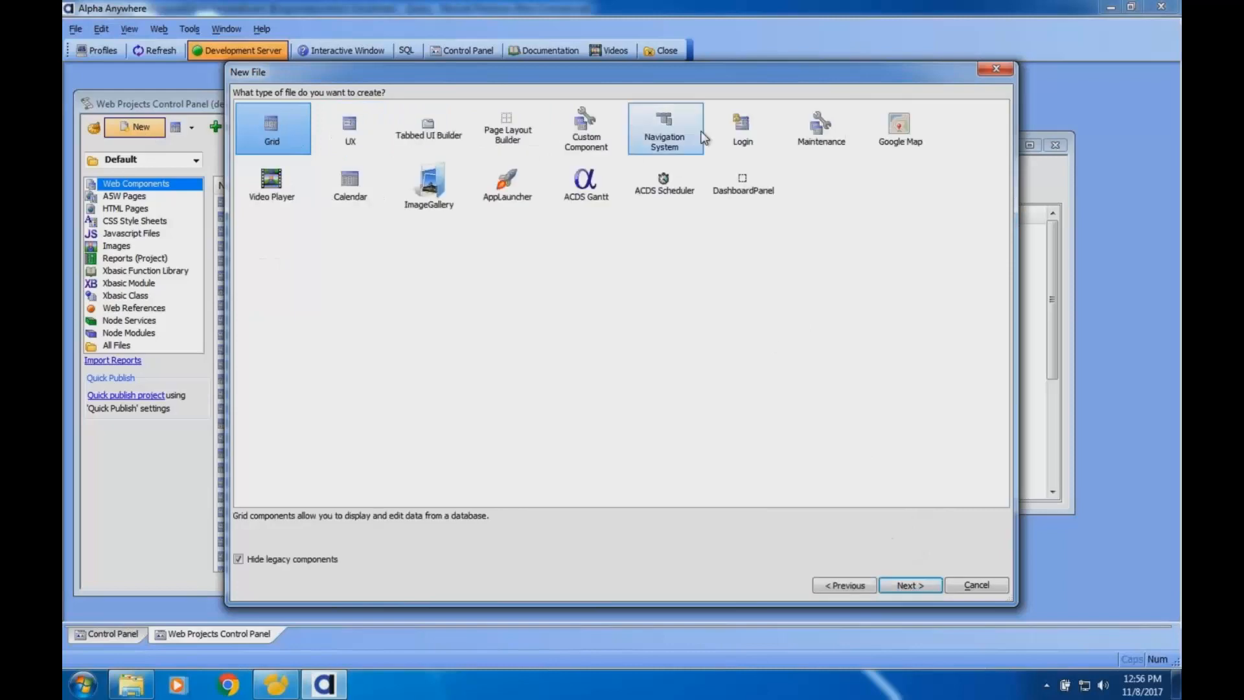
{"action": "left_click", "coordinate": [739, 139]}
{"action": "left_click", "coordinate": [908, 585]}
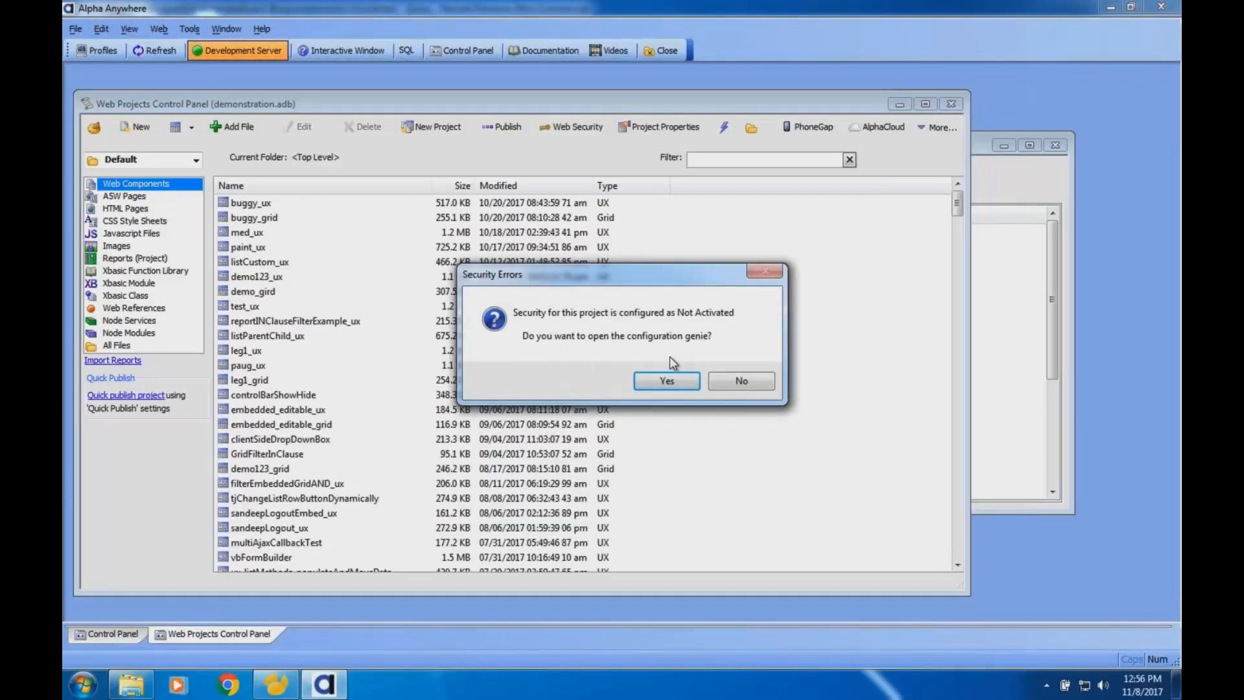
{"action": "left_click", "coordinate": [669, 379]}
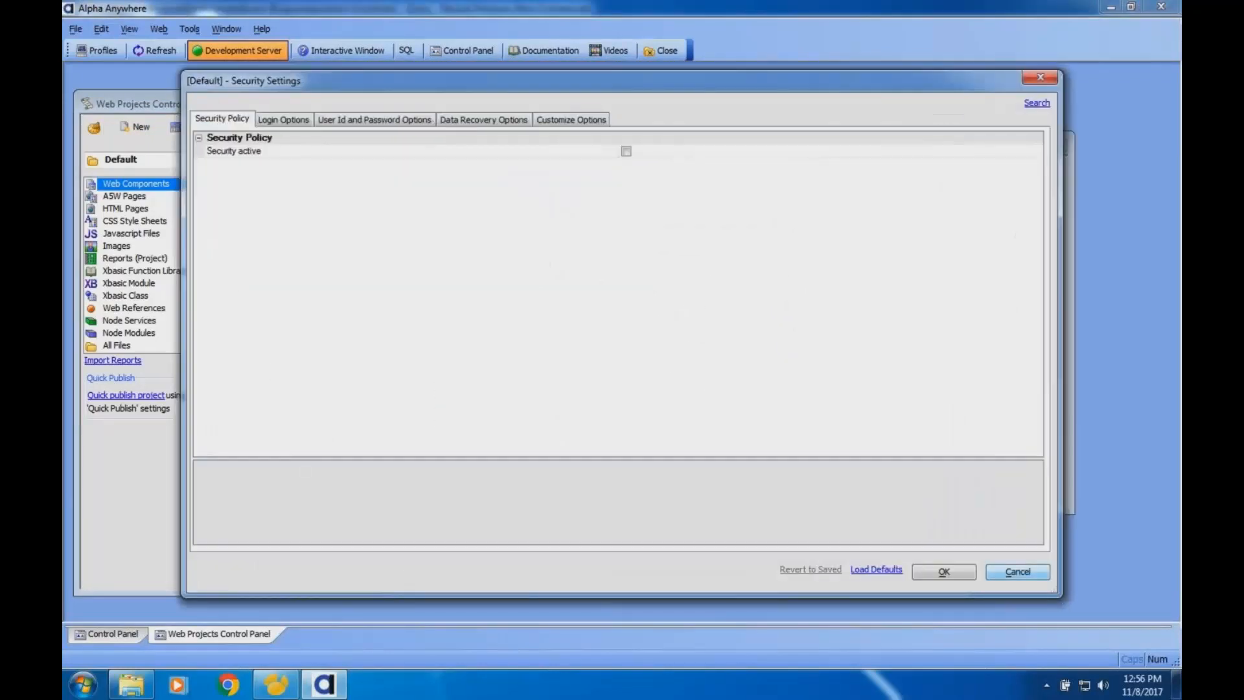
{"action": "left_click", "coordinate": [1025, 567]}
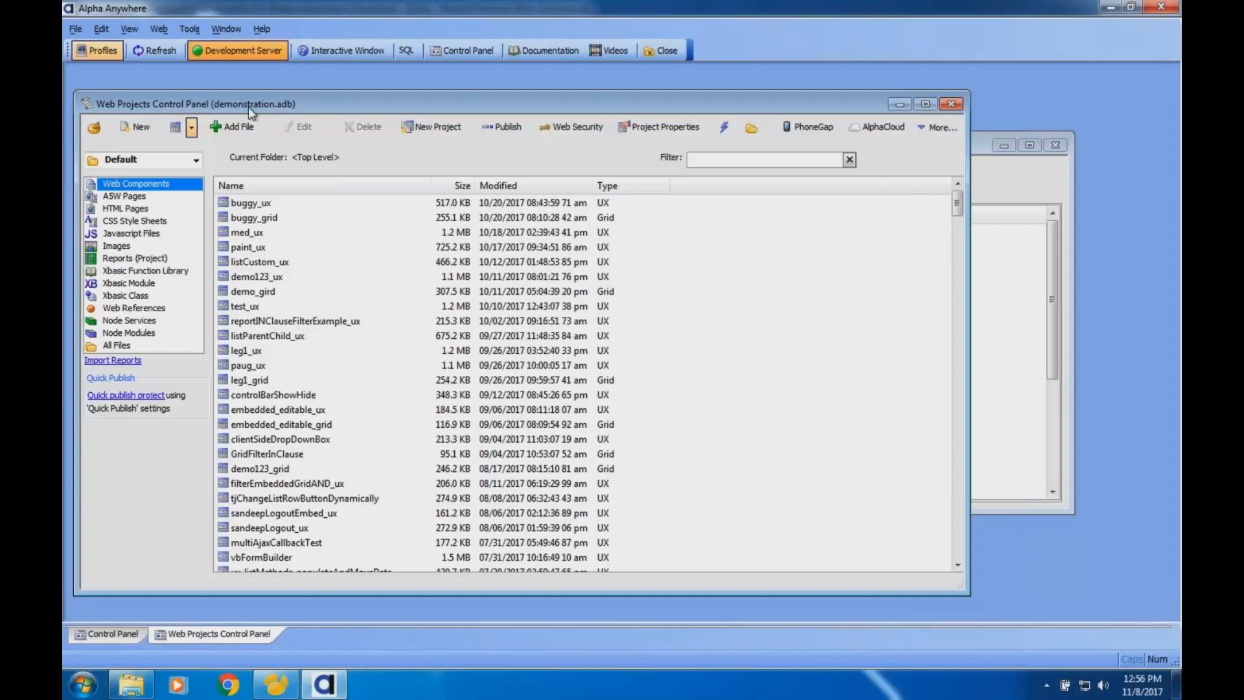
- Activate security in the project's web security configuration, review the lost password action choices under data recovery, and discard the changes
{"action": "left_click", "coordinate": [573, 128]}
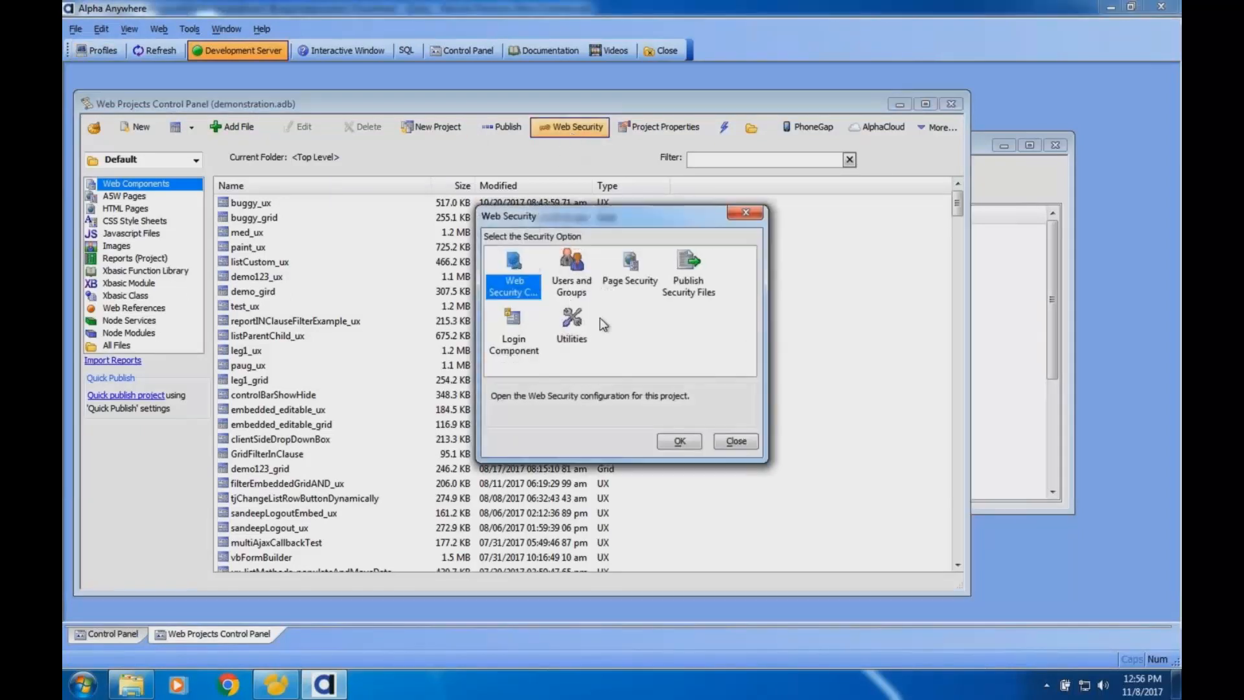
{"action": "left_click", "coordinate": [674, 442]}
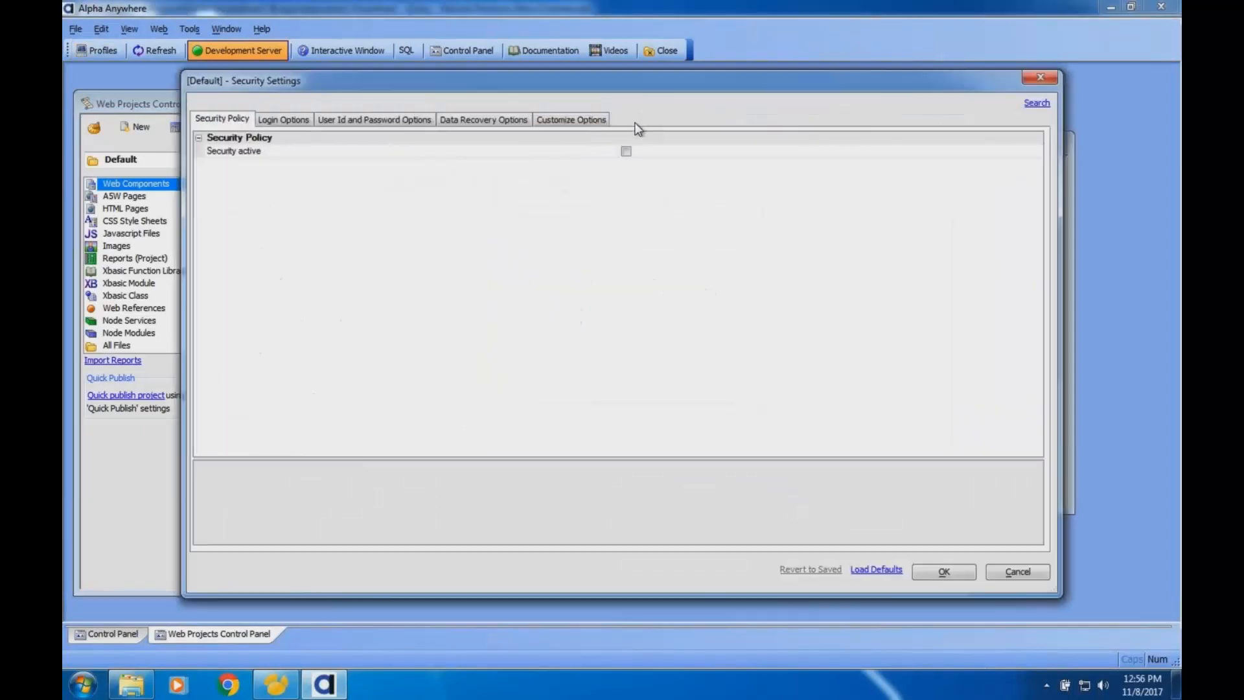
{"action": "left_click", "coordinate": [626, 151]}
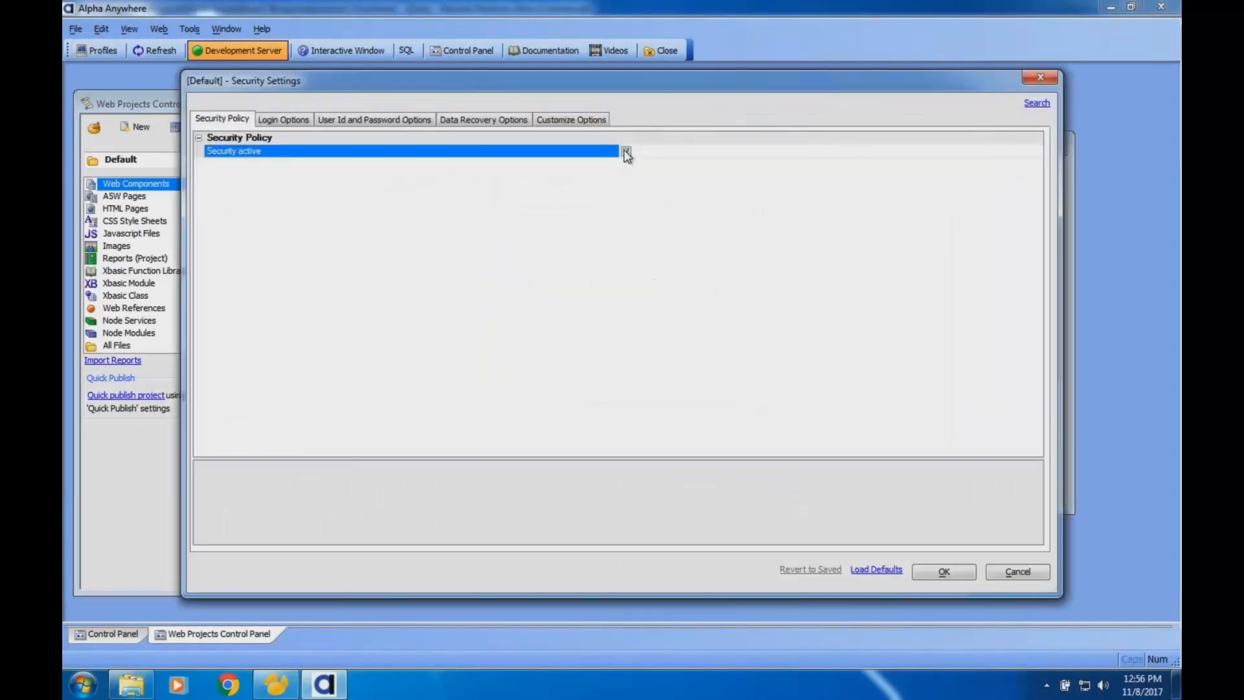
{"action": "left_click", "coordinate": [483, 119]}
{"action": "left_click", "coordinate": [603, 165]}
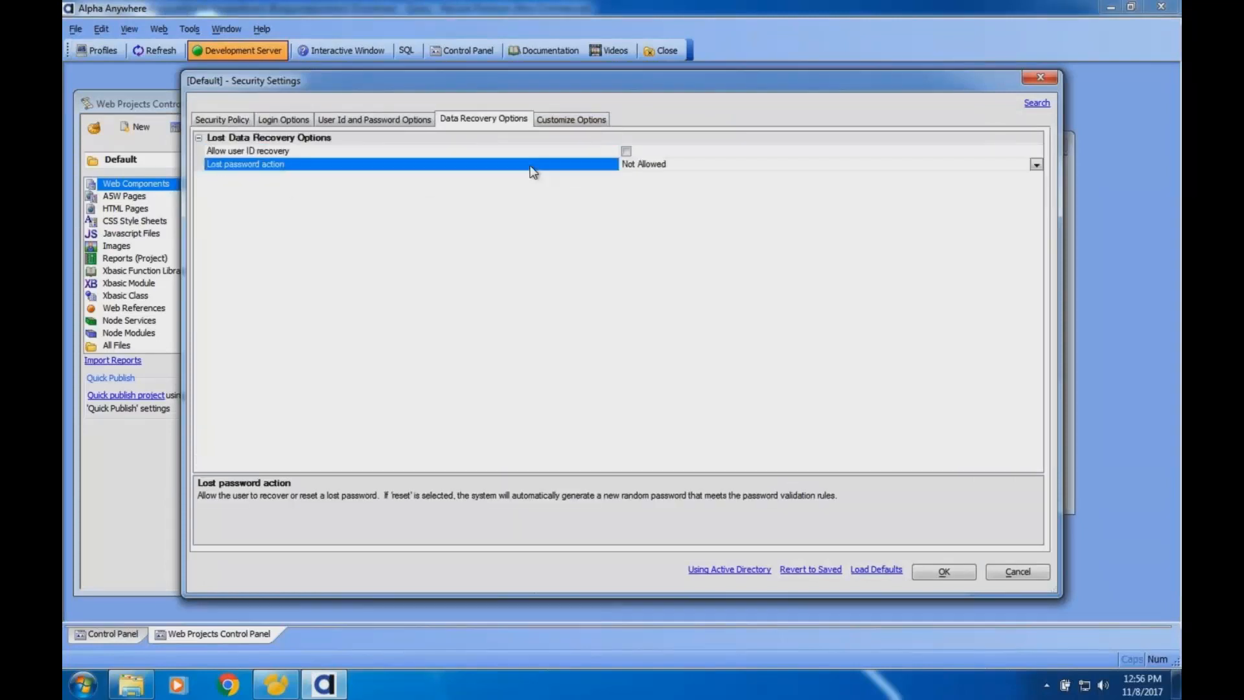
{"action": "left_click", "coordinate": [1019, 165]}
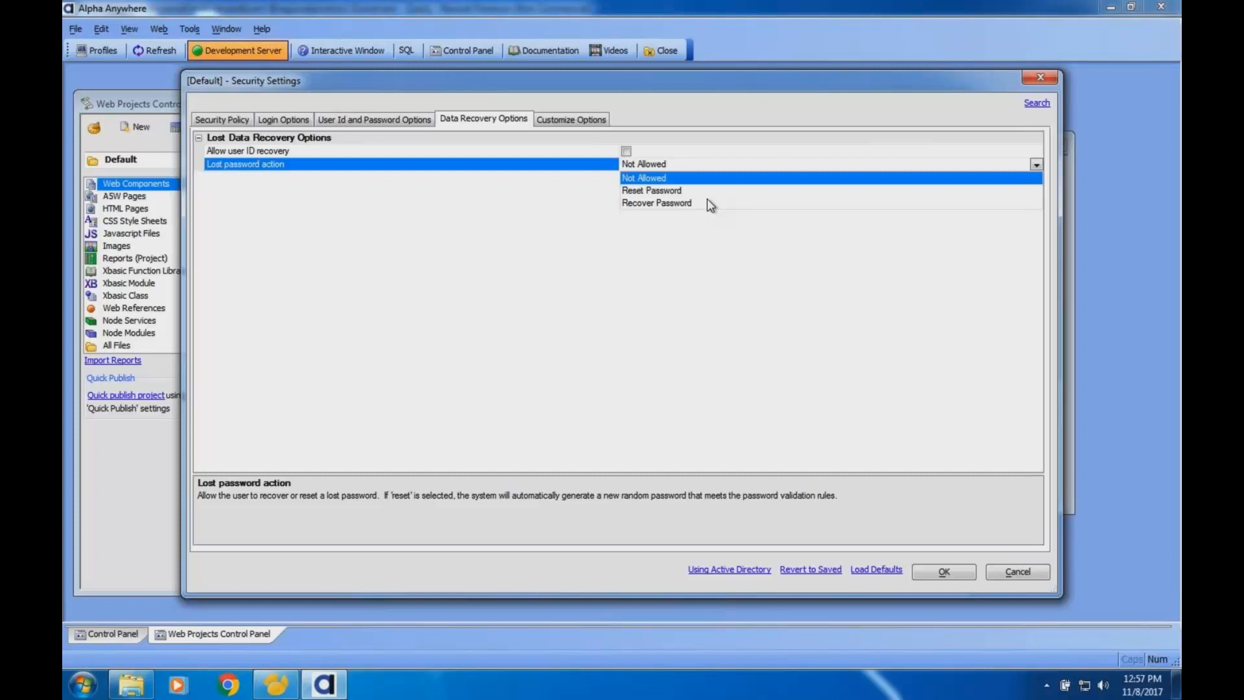
{"action": "left_click", "coordinate": [1004, 568]}
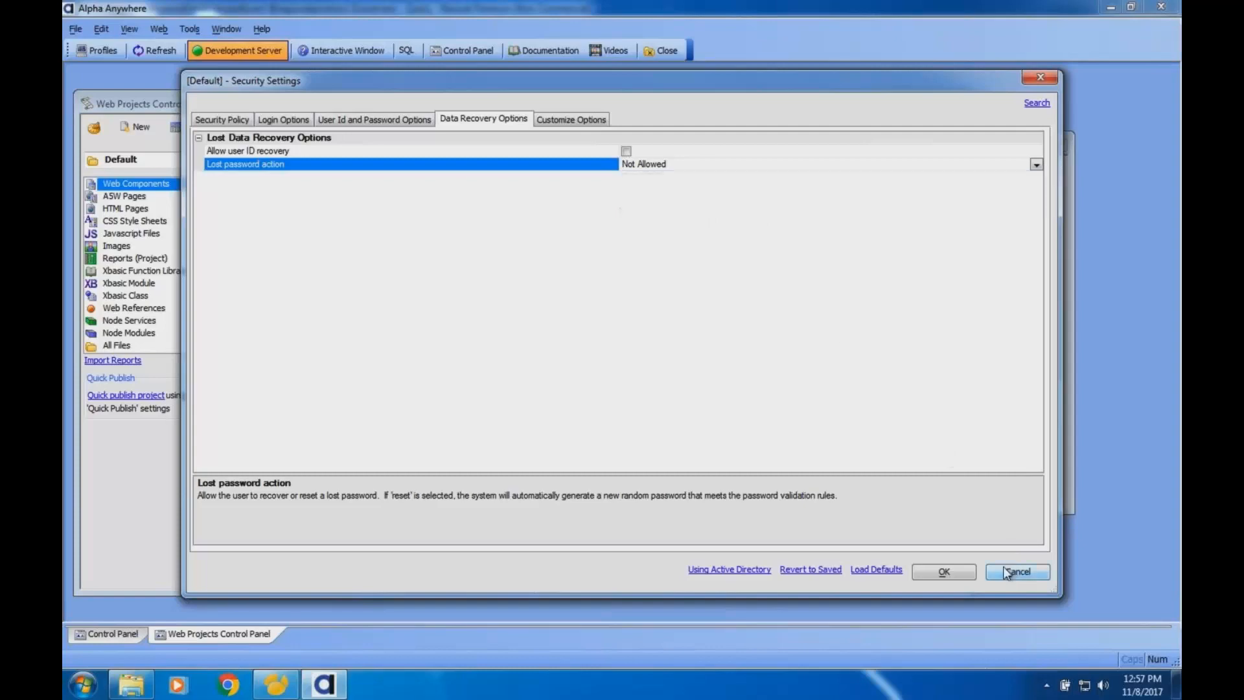
- Switch from Alpha Anywhere to the Alpha Anywhere Online presentation in Keynote
{"action": "key", "text": "ctrl+Left"}
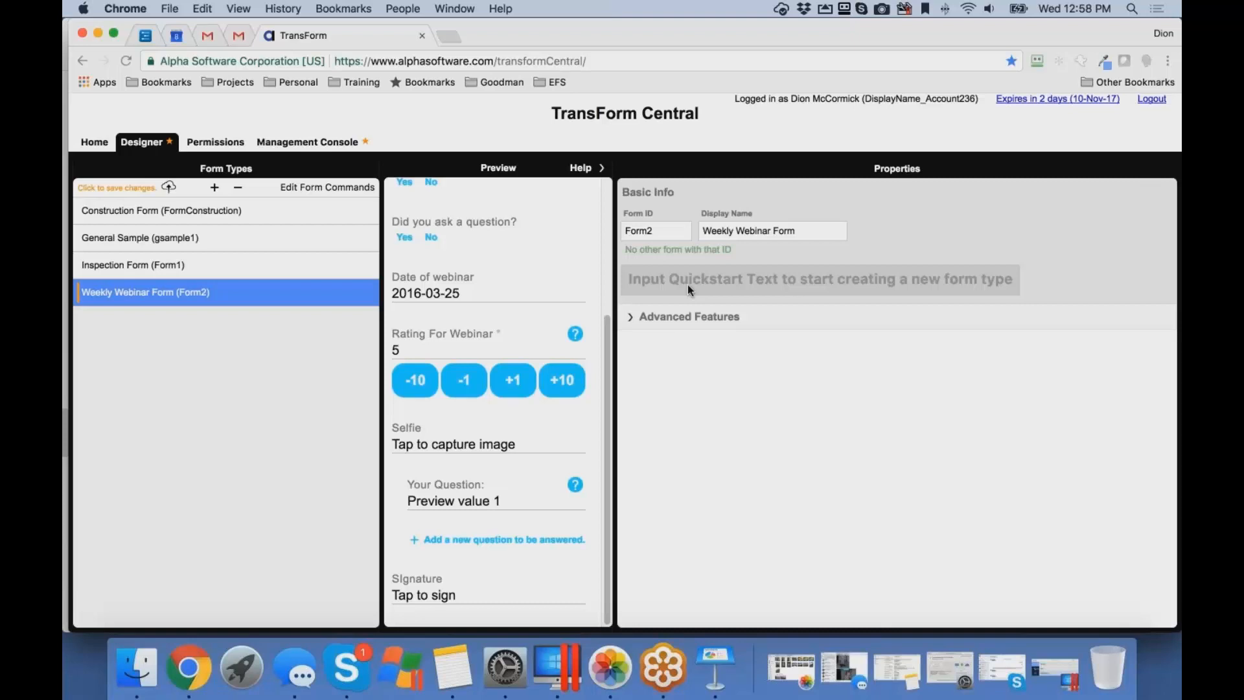
{"action": "left_click", "coordinate": [715, 664]}
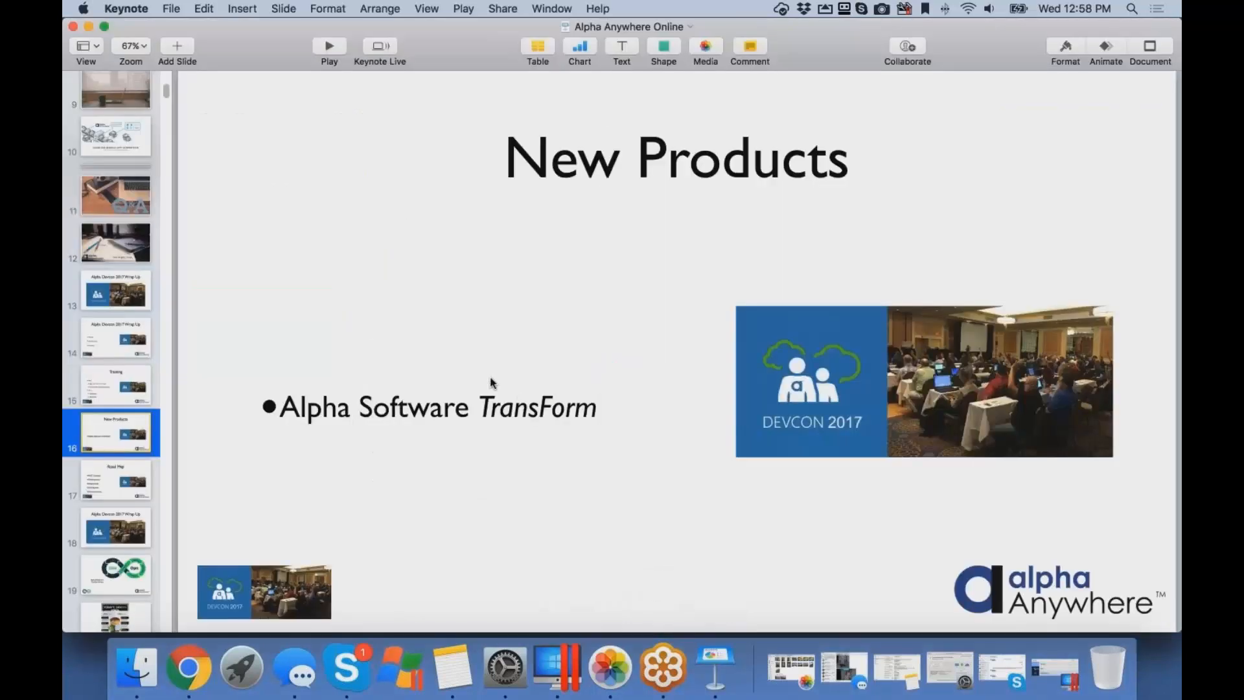